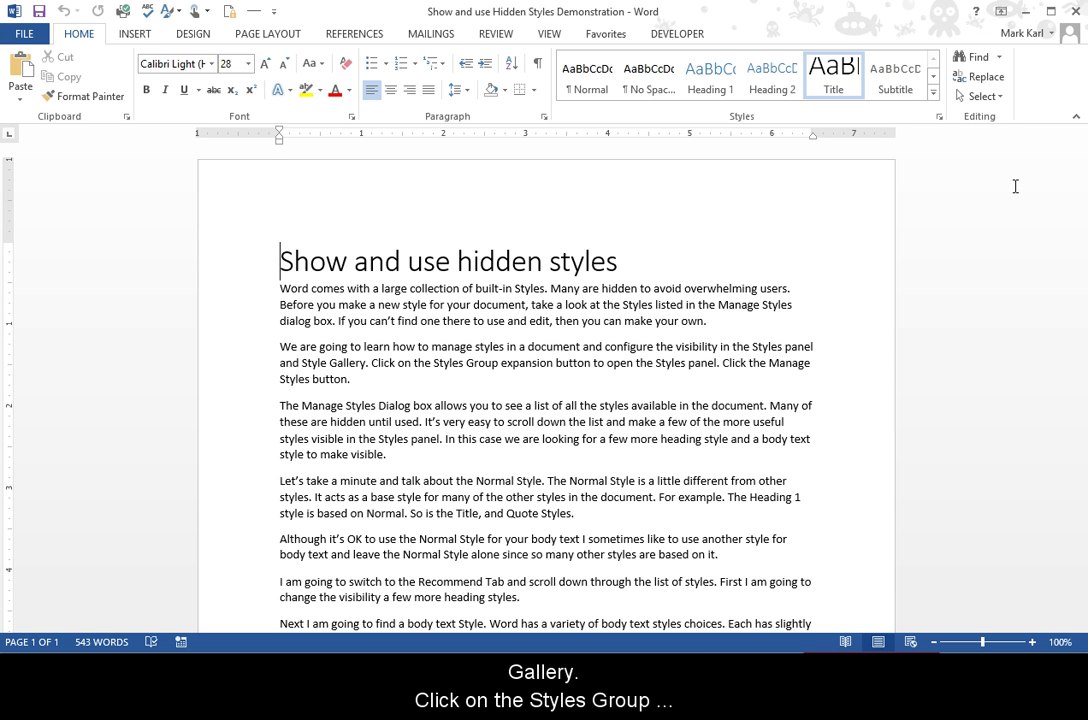
# - Open the Styles pane and Manage Styles, then select Heading 2 on the Edit tab
pyautogui.click(939, 120)
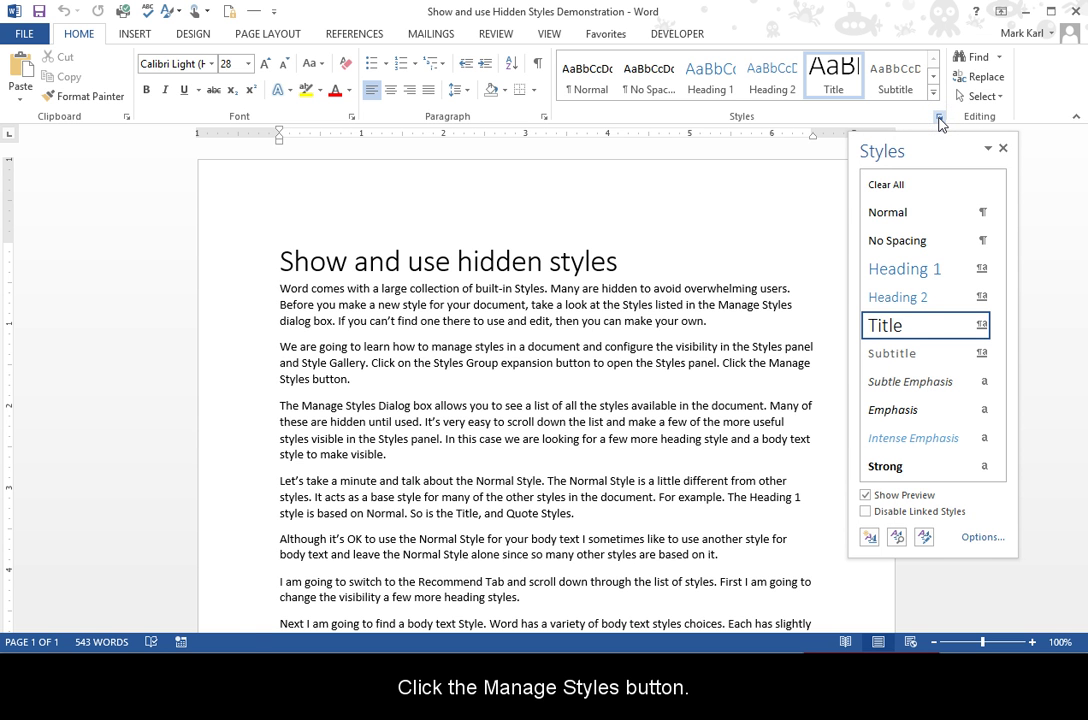
pyautogui.click(924, 538)
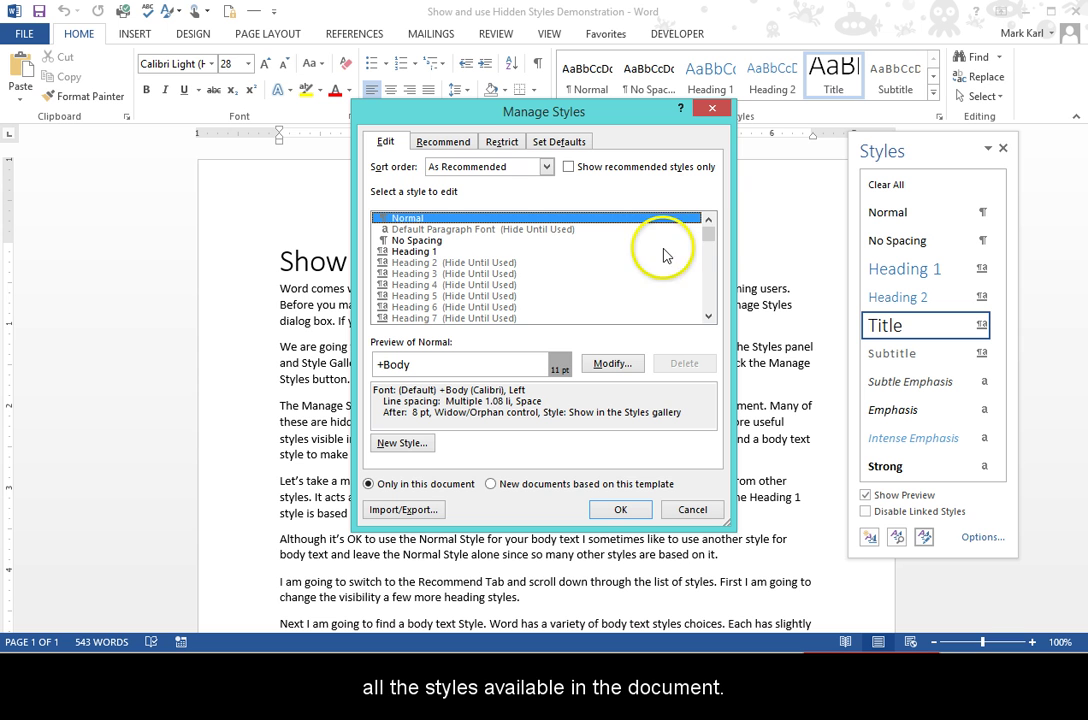
pyautogui.moveTo(710, 236)
pyautogui.mouseDown()
pyautogui.moveTo(712, 260)
pyautogui.moveTo(712, 232)
pyautogui.mouseUp()
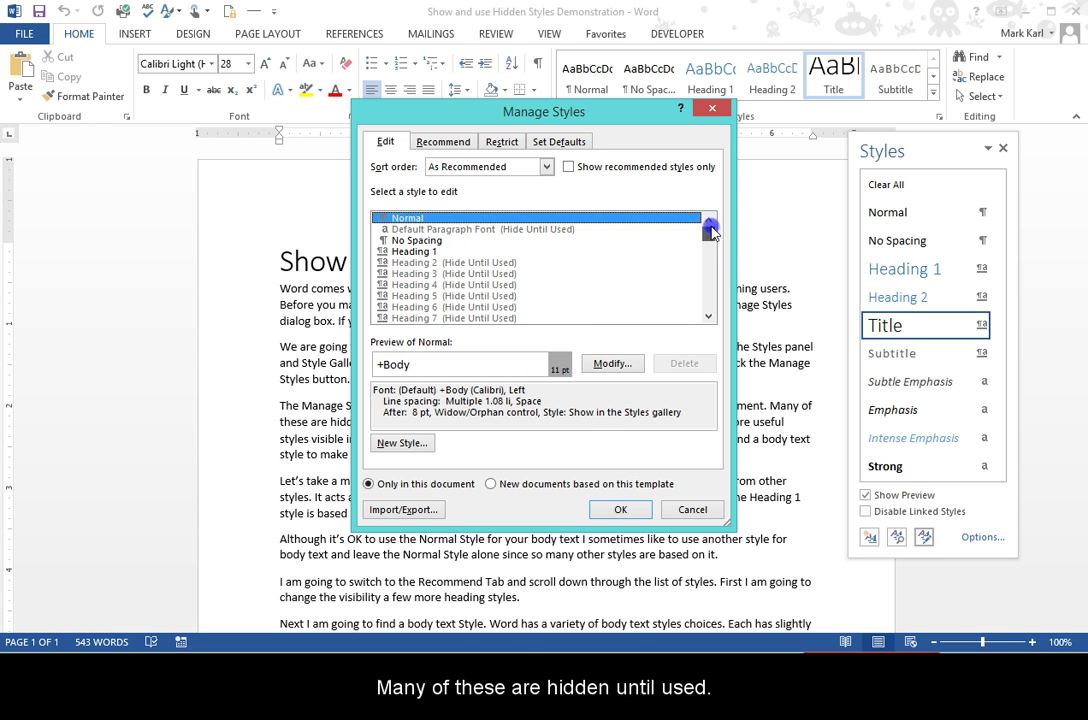
pyautogui.click(500, 262)
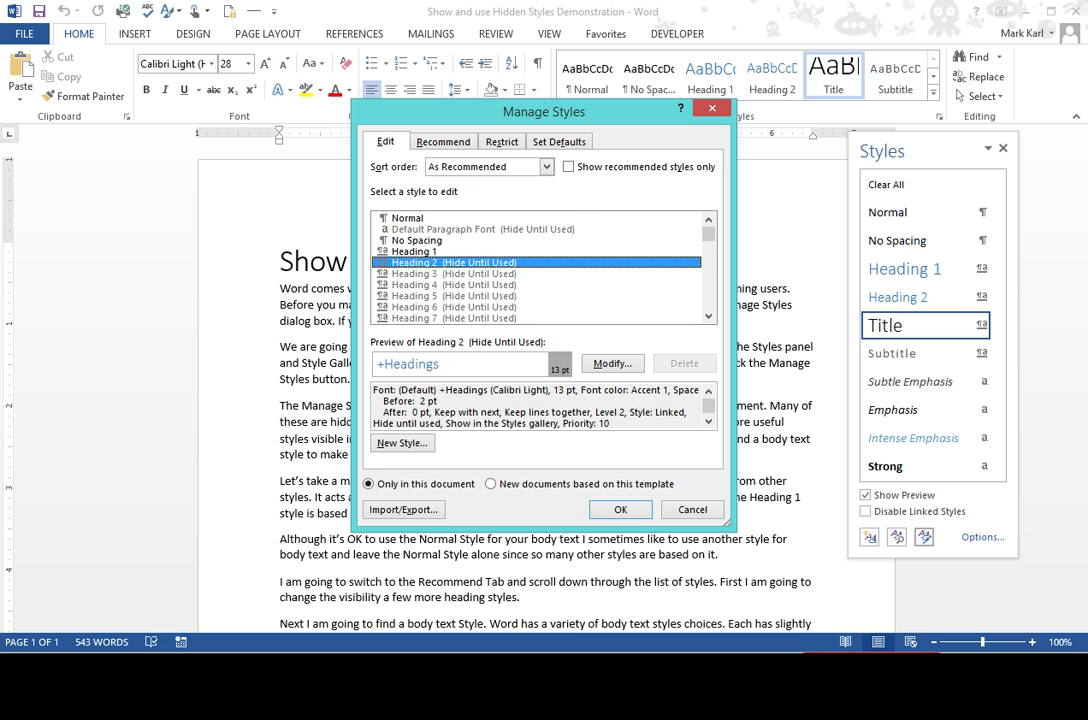
pyautogui.click(405, 218)
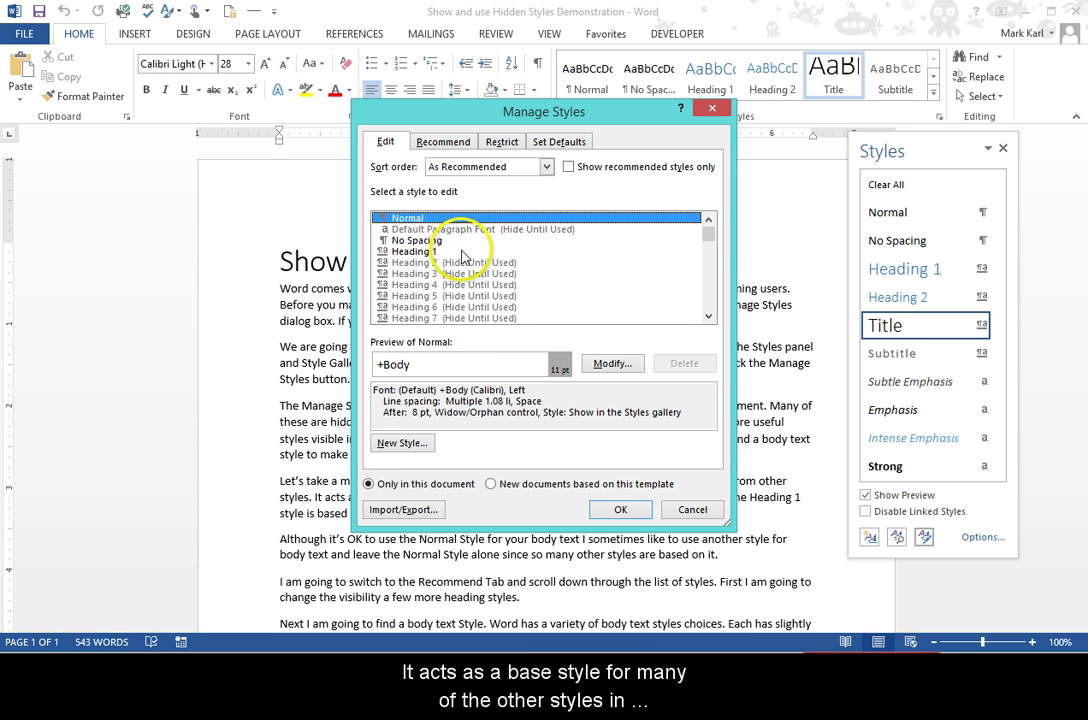
pyautogui.click(410, 252)
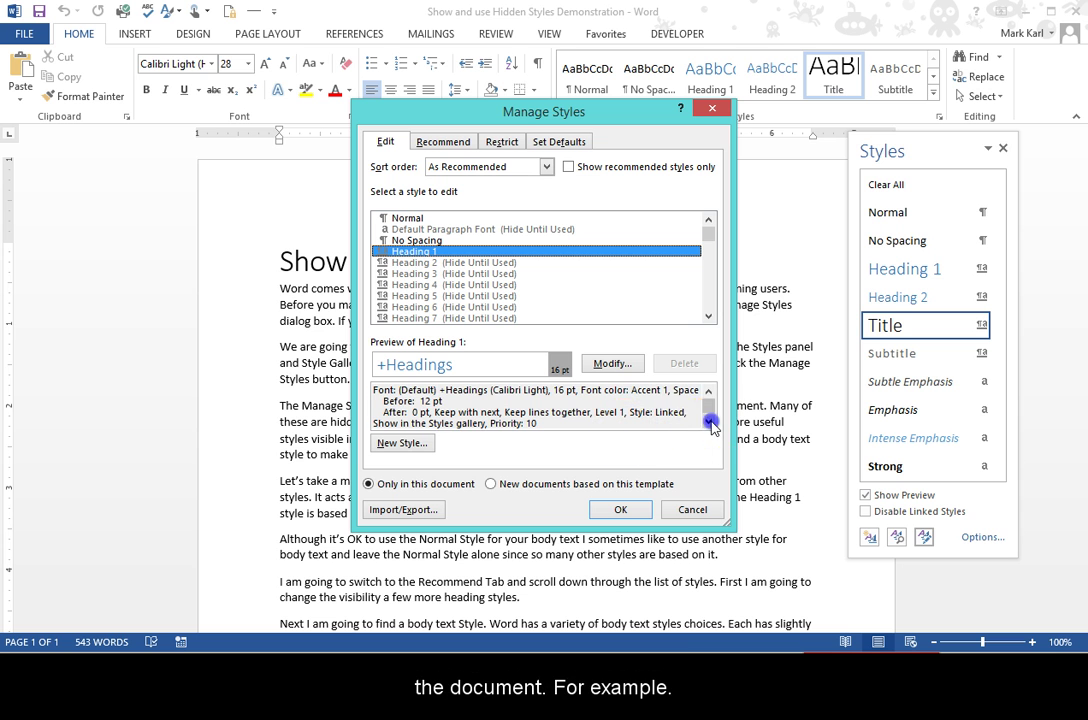
pyautogui.click(708, 420)
pyautogui.click(708, 420)
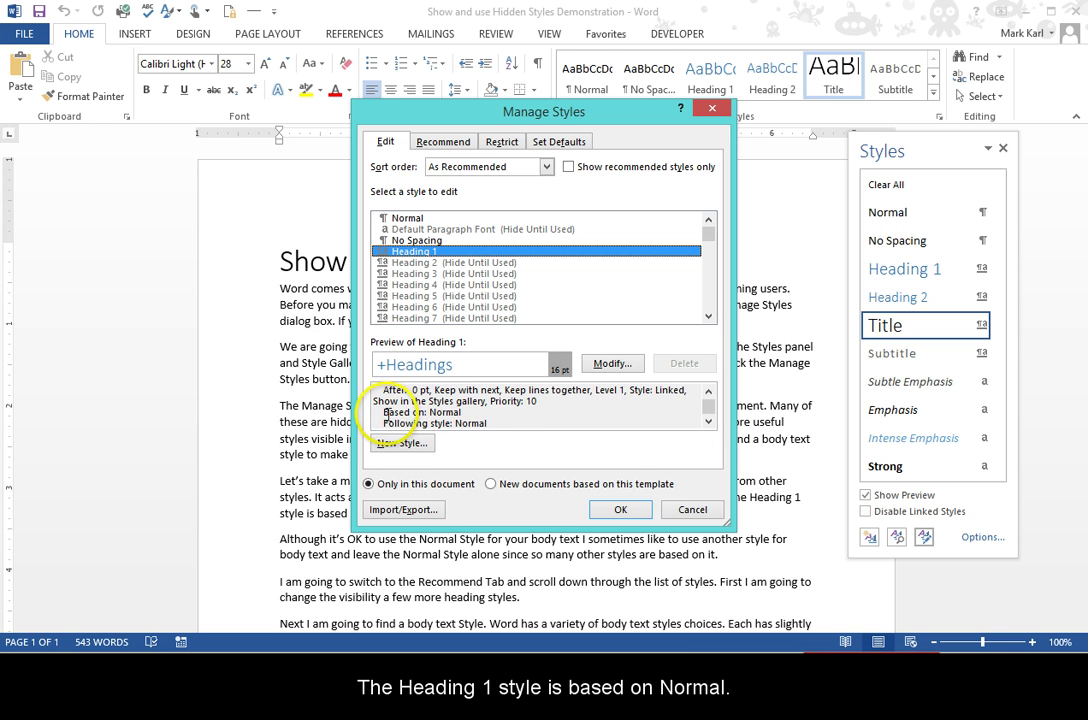
pyautogui.moveTo(382, 412); pyautogui.dragTo(462, 411)
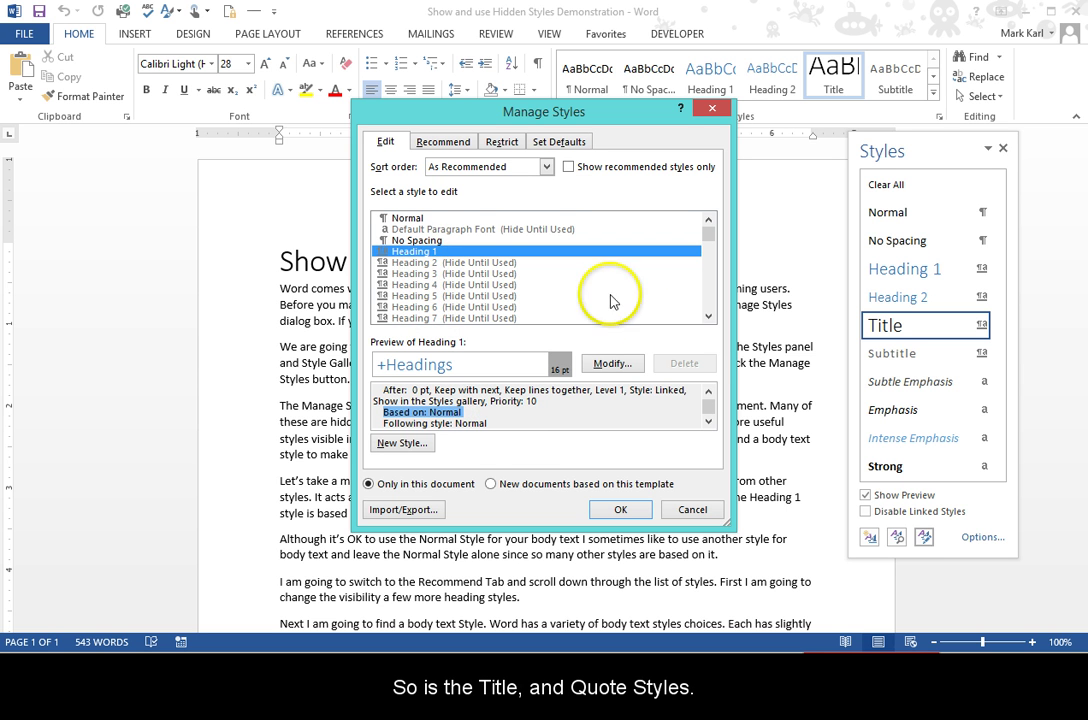
pyautogui.click(709, 317)
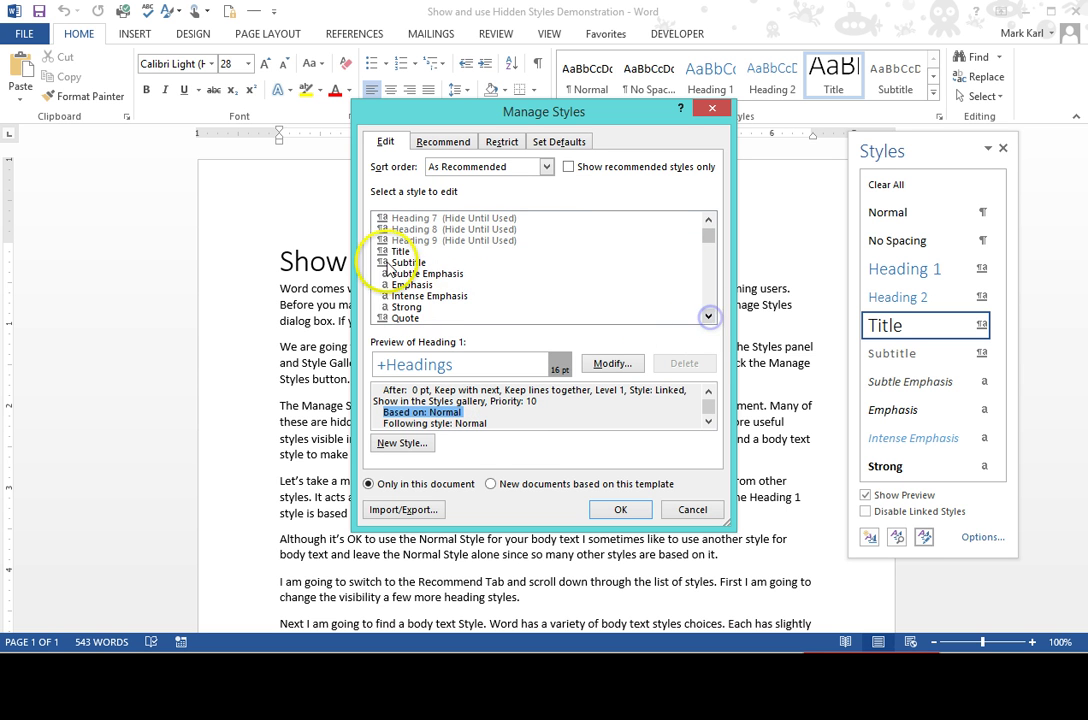
pyautogui.click(395, 251)
pyautogui.click(709, 421)
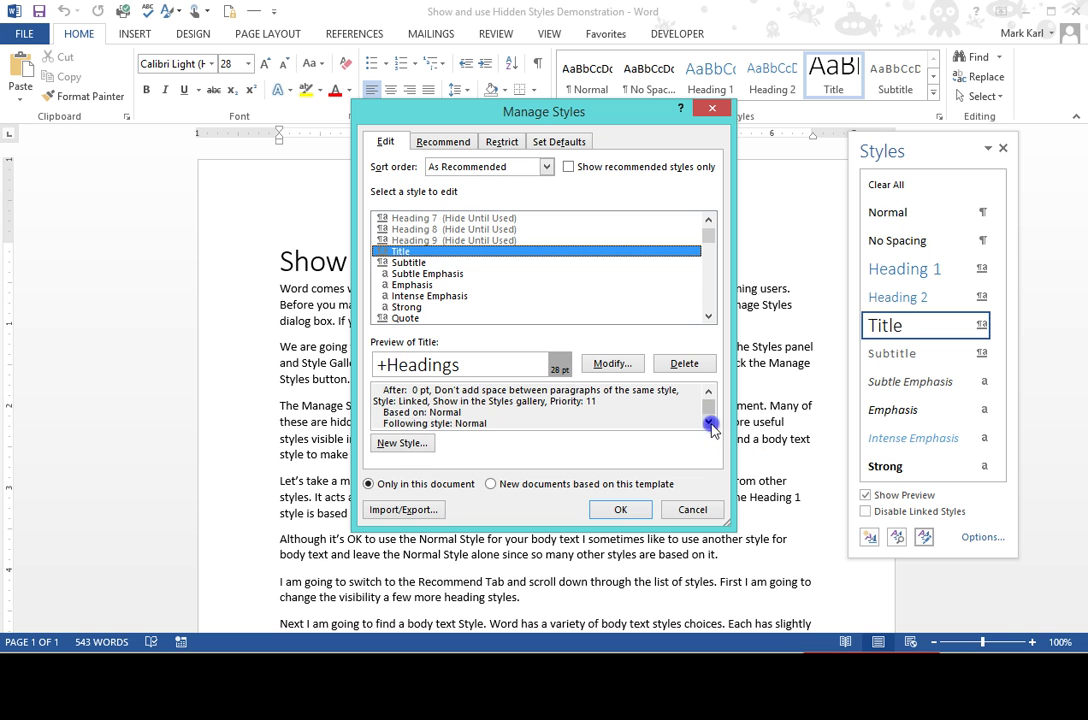
pyautogui.moveTo(461, 412); pyautogui.dragTo(380, 410)
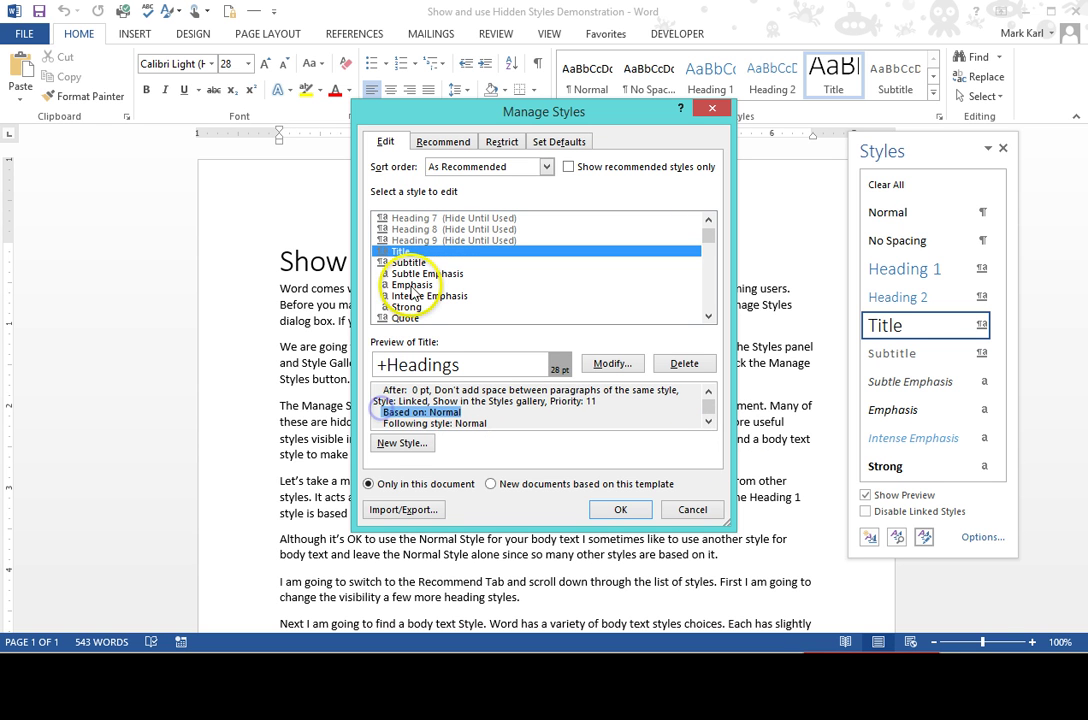
pyautogui.click(398, 318)
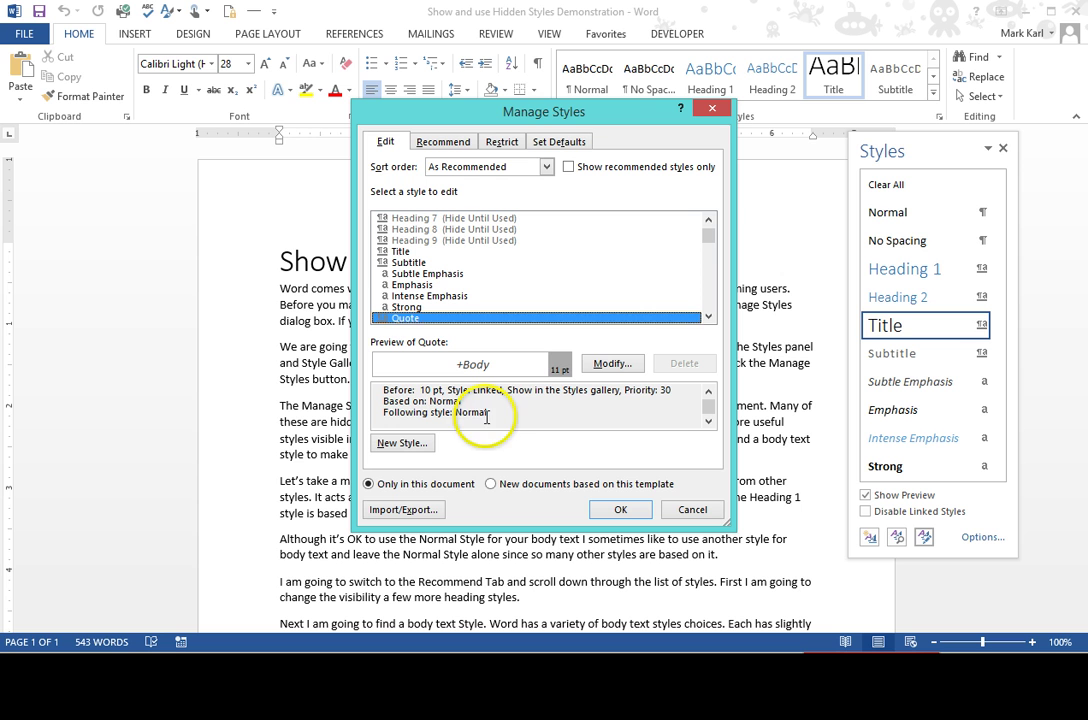
pyautogui.click(461, 401)
pyautogui.moveTo(410, 400); pyautogui.dragTo(382, 401)
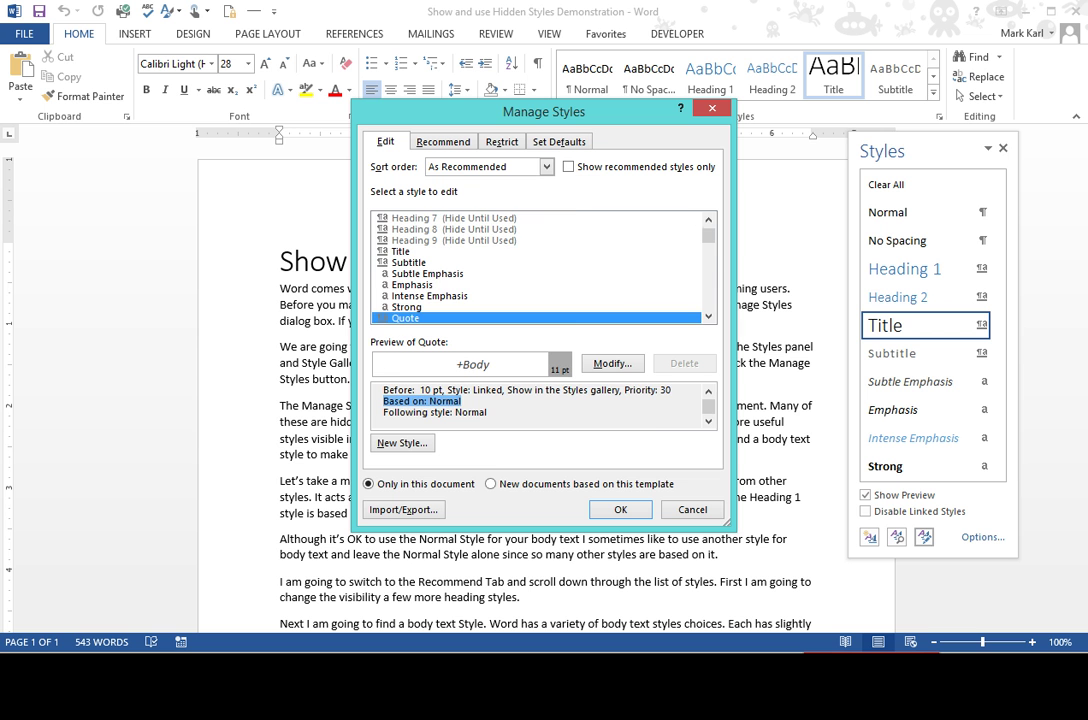
pyautogui.click(540, 217)
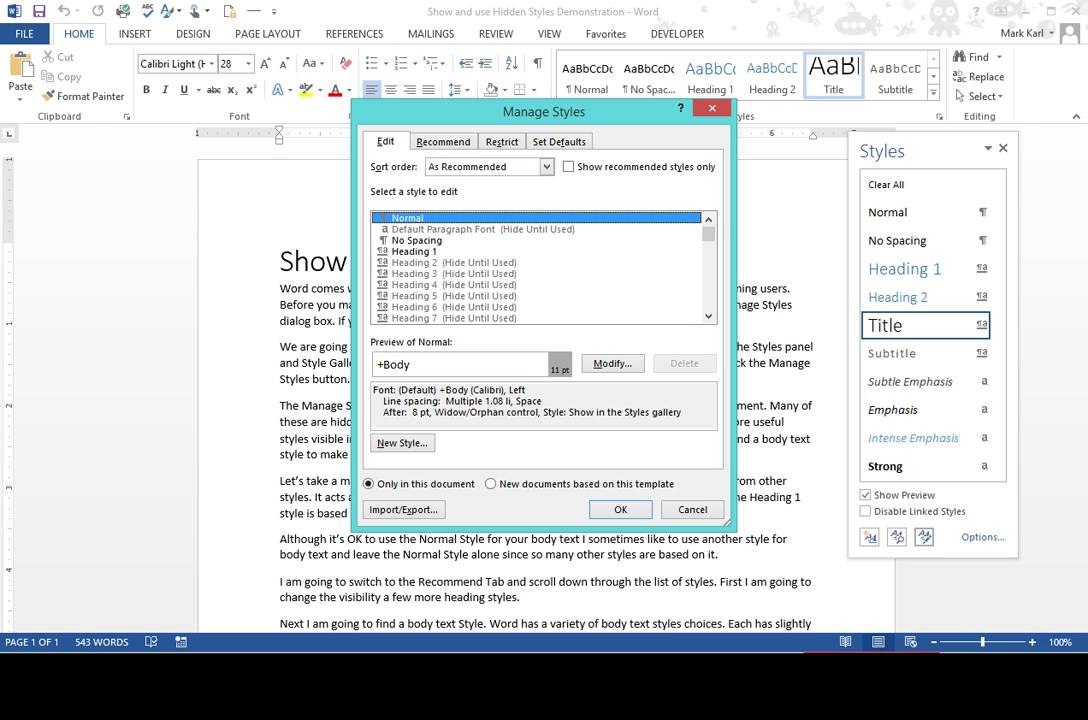
# - On the Recommend tab, set Heading 2, Heading 3 and Heading 4 to Show
pyautogui.click(248, 200)
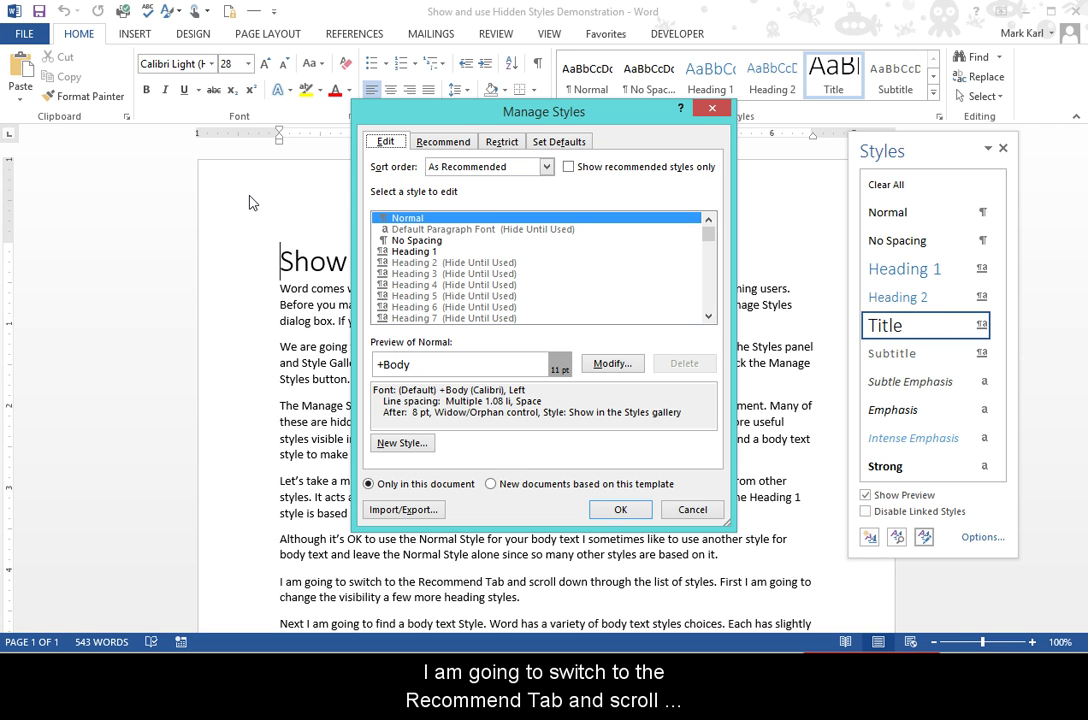
pyautogui.click(445, 143)
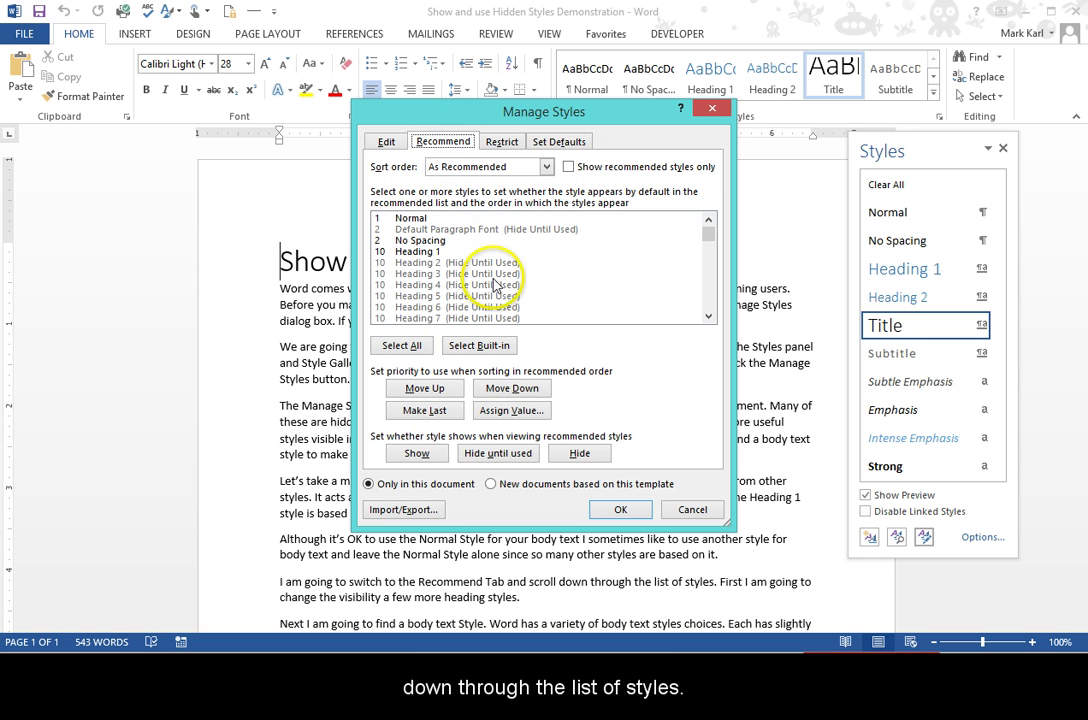
pyautogui.click(709, 318)
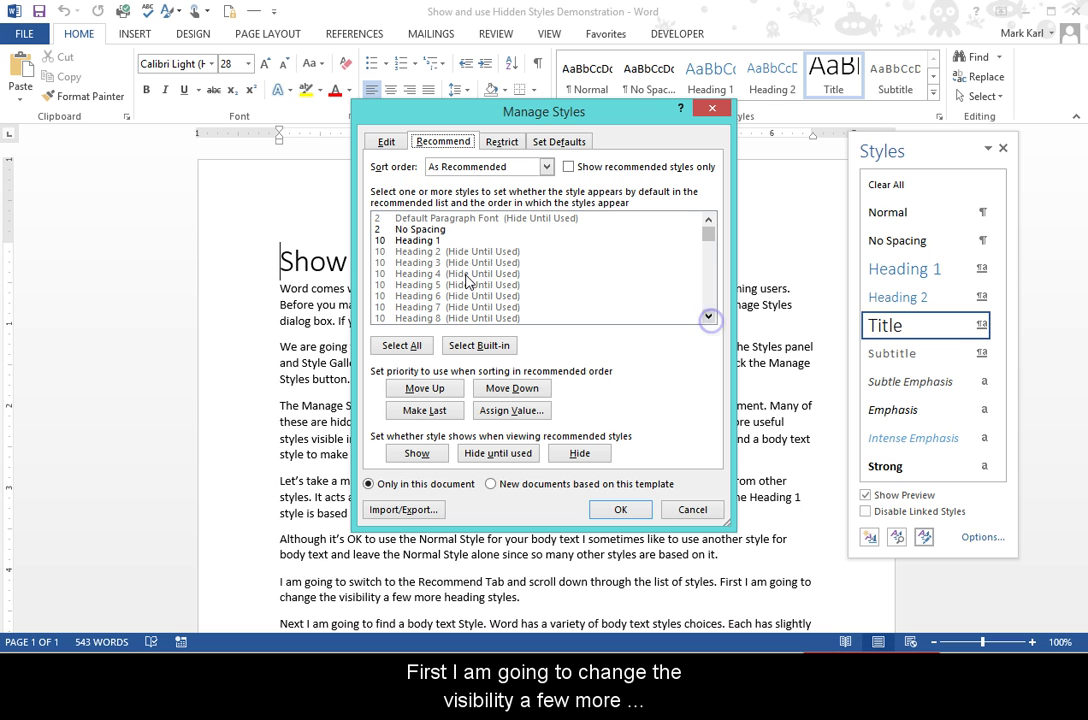
pyautogui.click(400, 255)
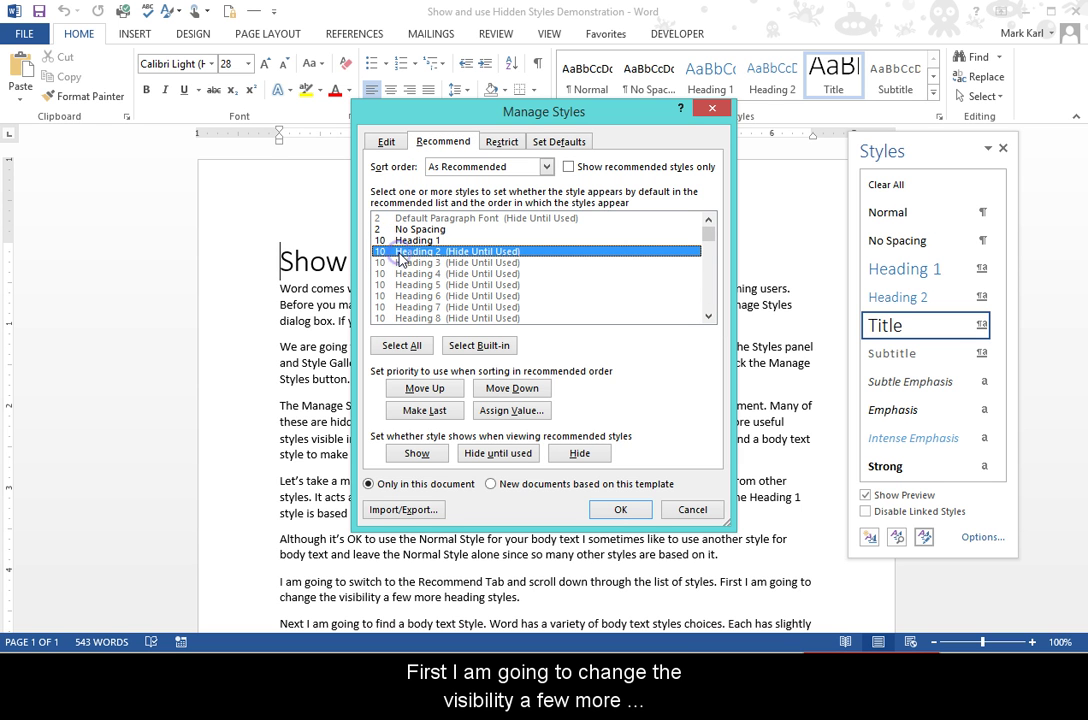
pyautogui.click(417, 456)
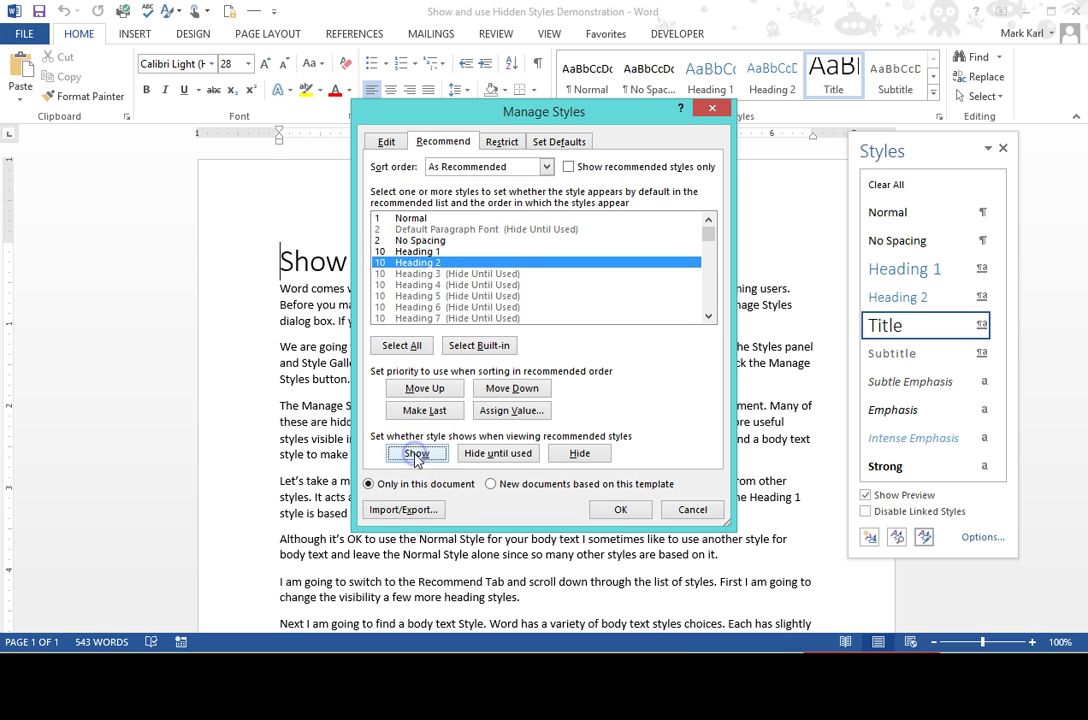
pyautogui.click(415, 273)
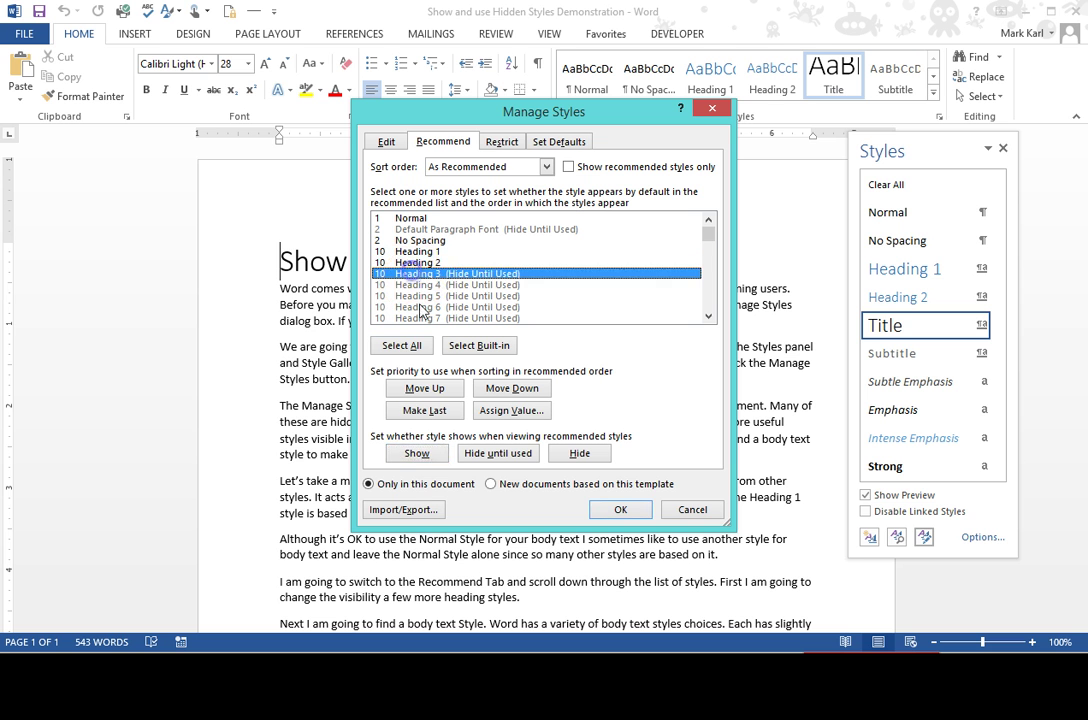
pyautogui.click(417, 453)
pyautogui.click(423, 285)
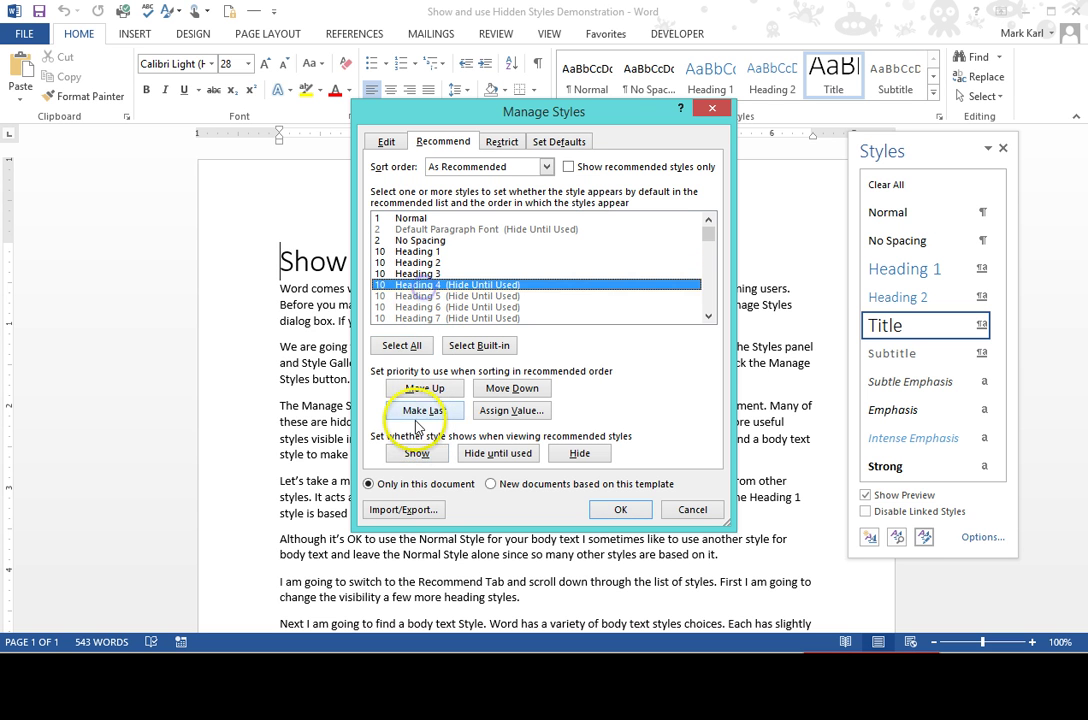
pyautogui.click(417, 453)
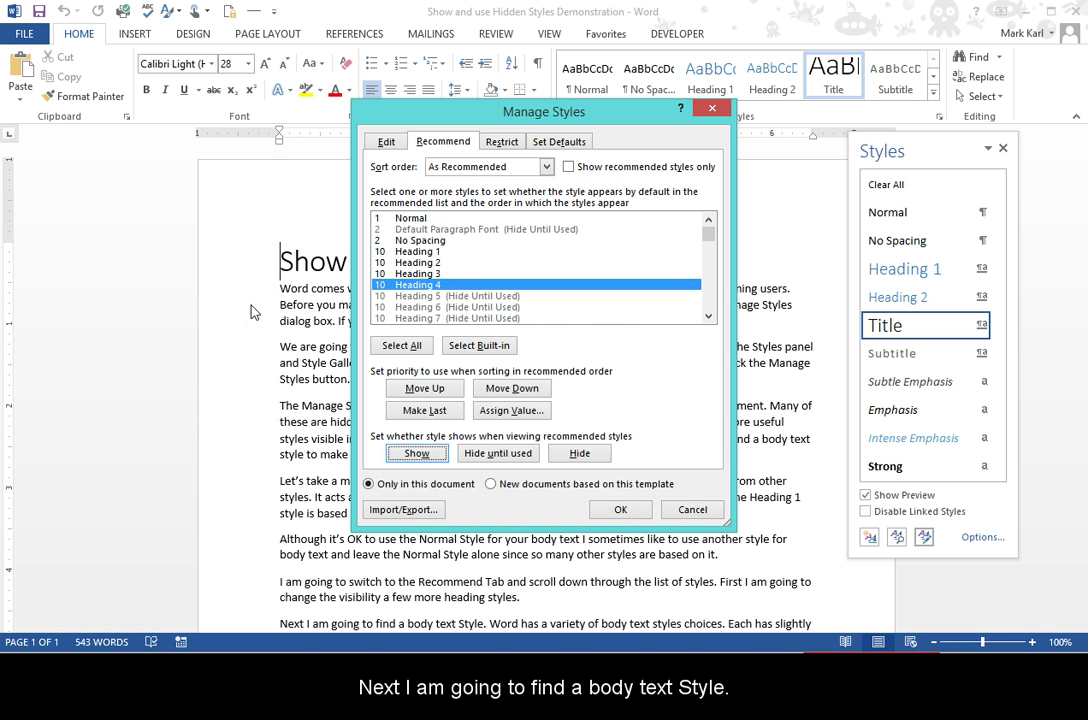
# - Set Body Text to Show in the Recommend list and apply the changes with OK
pyautogui.click(708, 317)
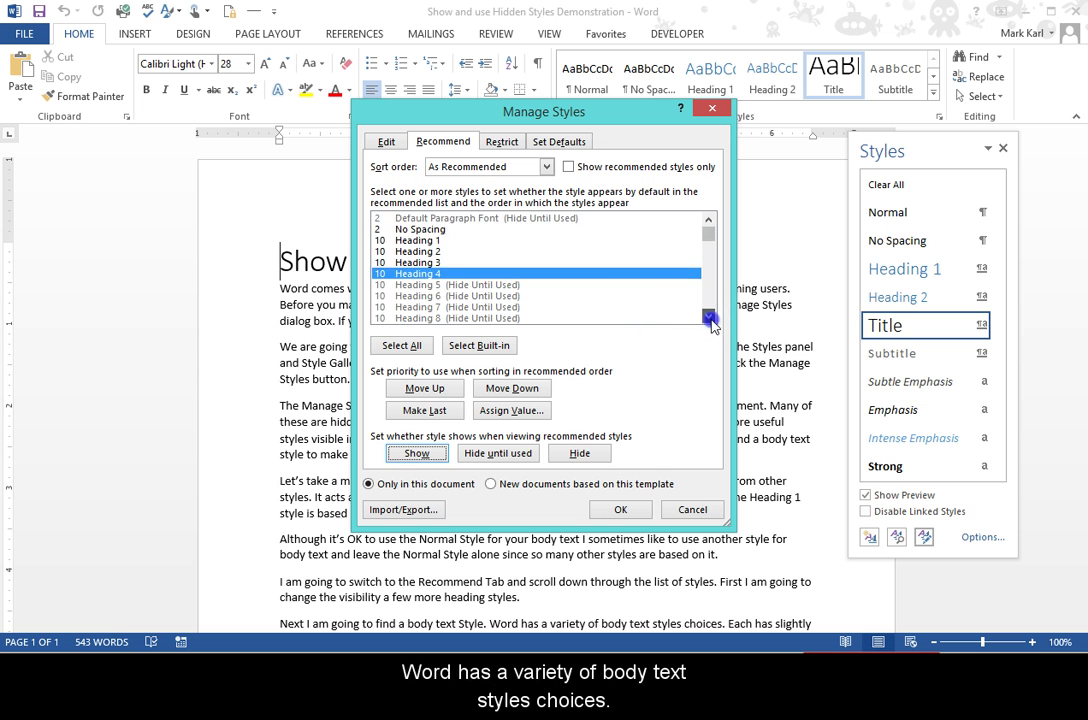
pyautogui.moveTo(708, 317); pyautogui.dragTo(708, 317)
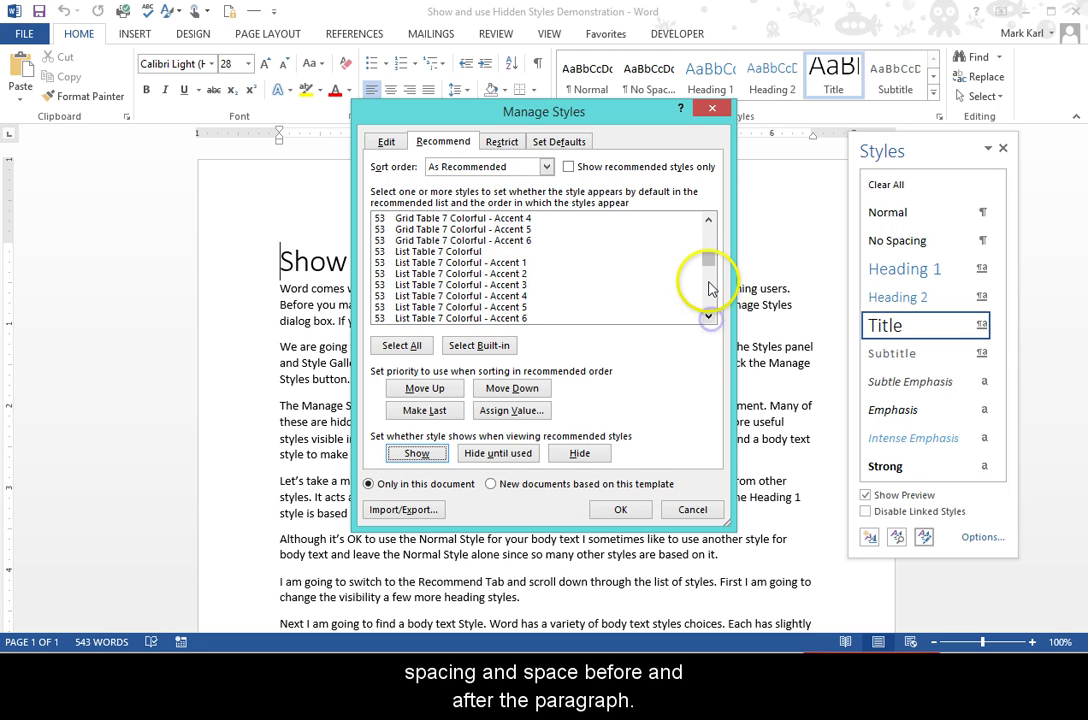
pyautogui.moveTo(708, 262); pyautogui.dragTo(713, 288)
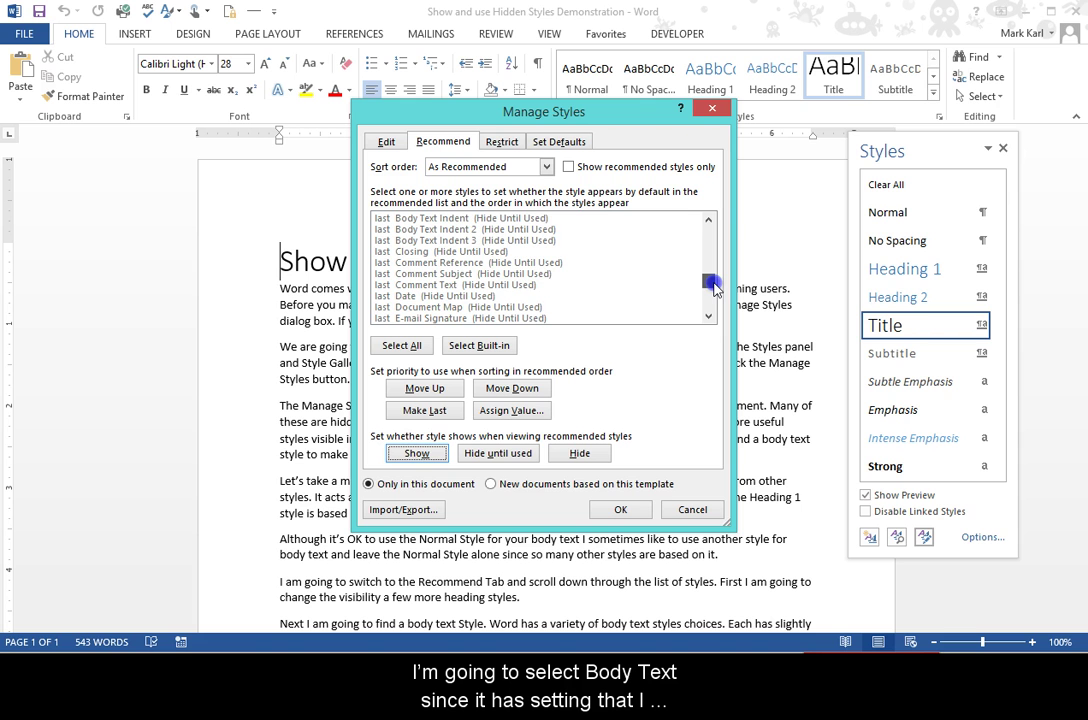
pyautogui.moveTo(708, 222); pyautogui.dragTo(707, 223)
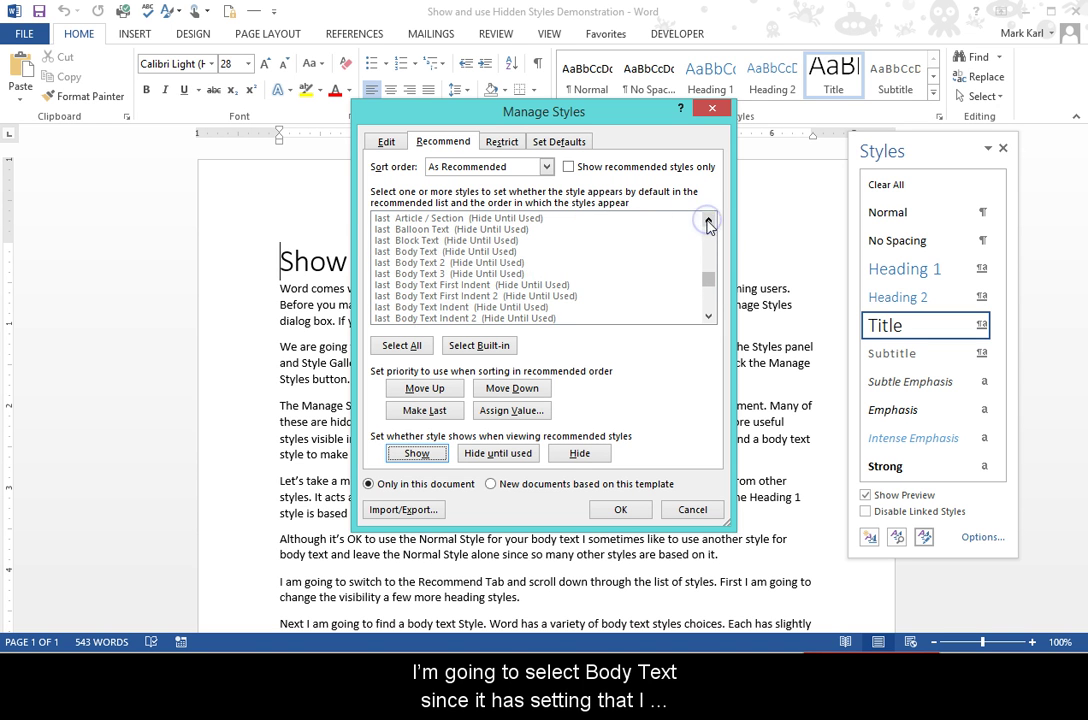
pyautogui.click(405, 252)
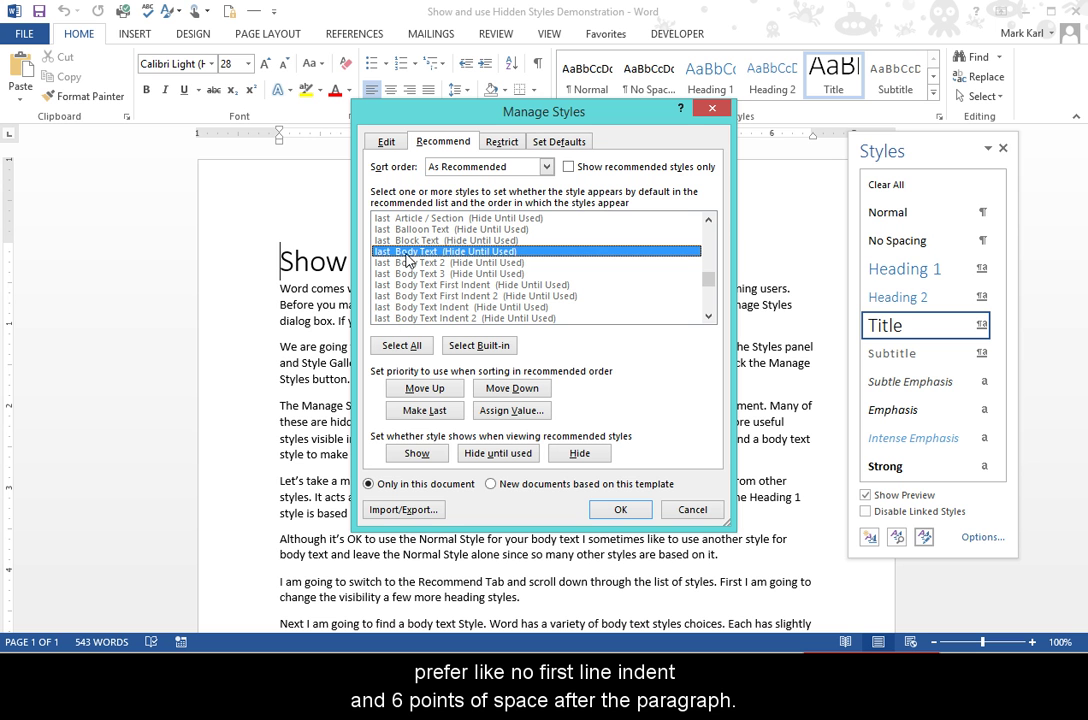
pyautogui.click(417, 455)
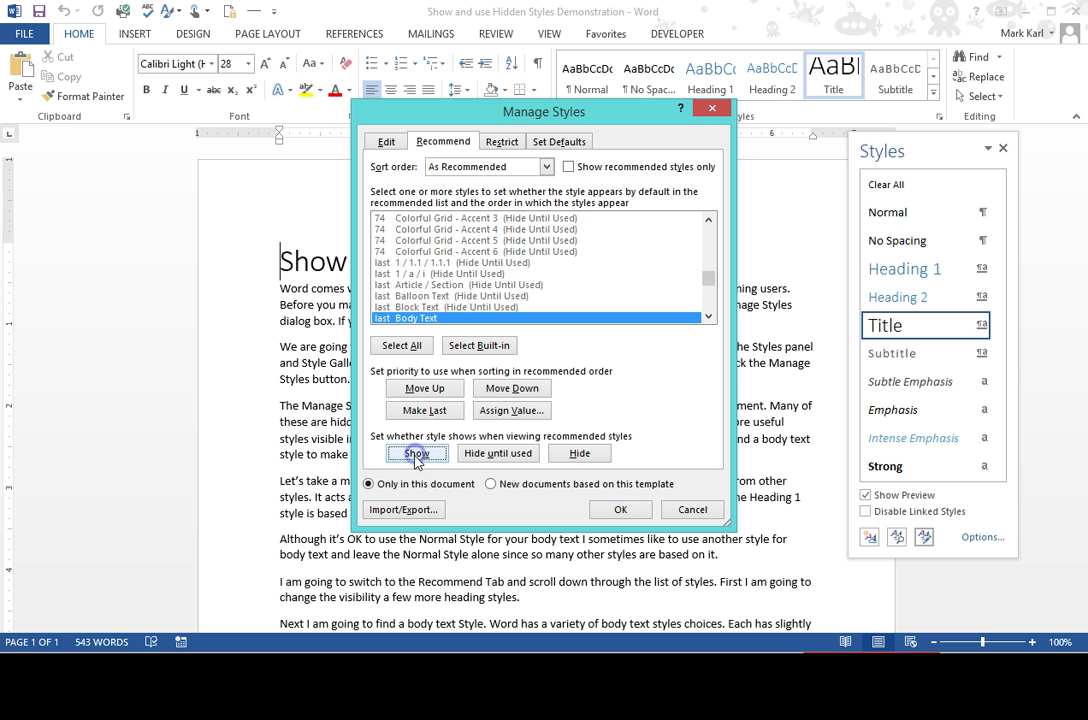
pyautogui.click(615, 510)
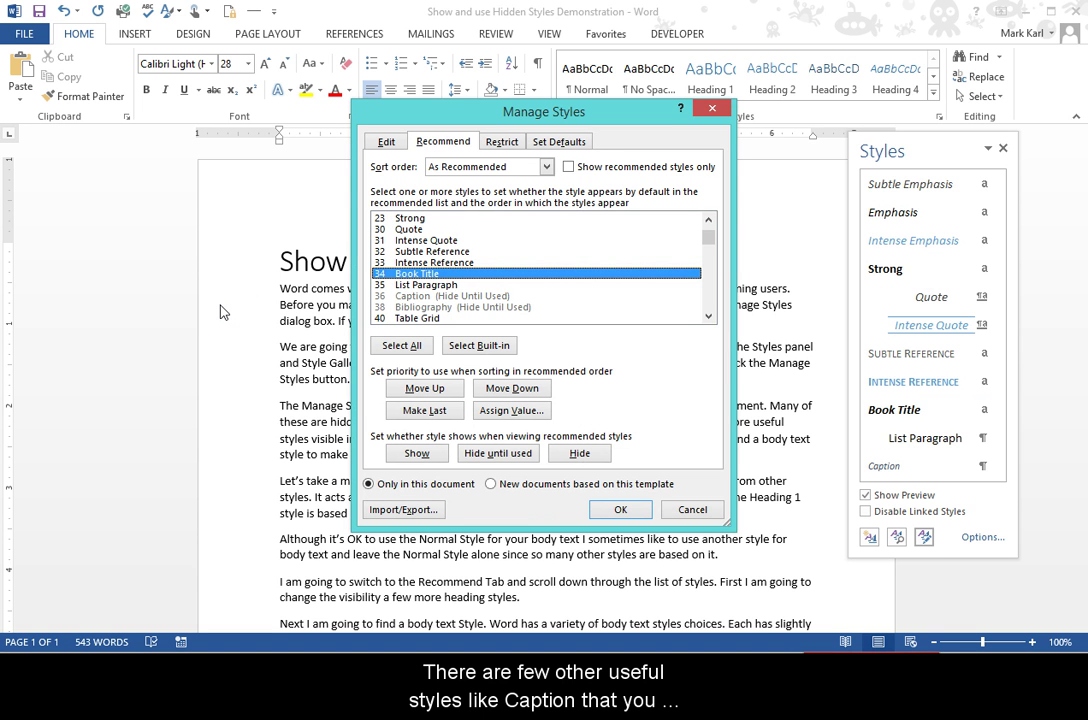
# - Set Caption to Show, scroll through the style list, and confirm Manage Styles with OK
pyautogui.click(420, 297)
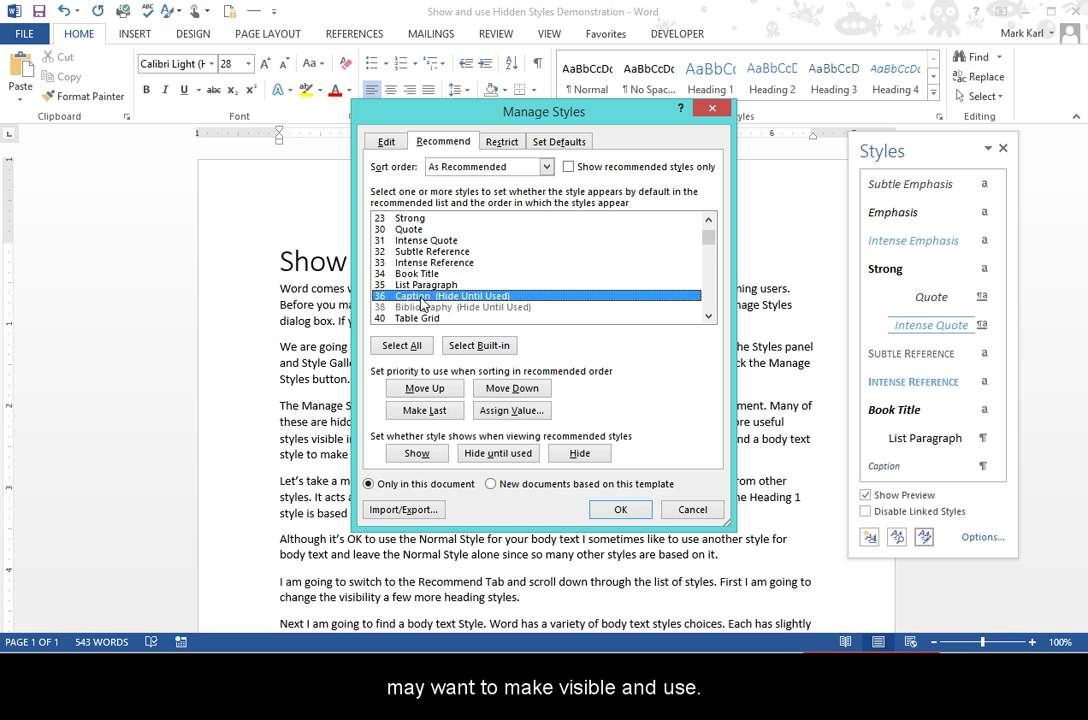
pyautogui.click(417, 453)
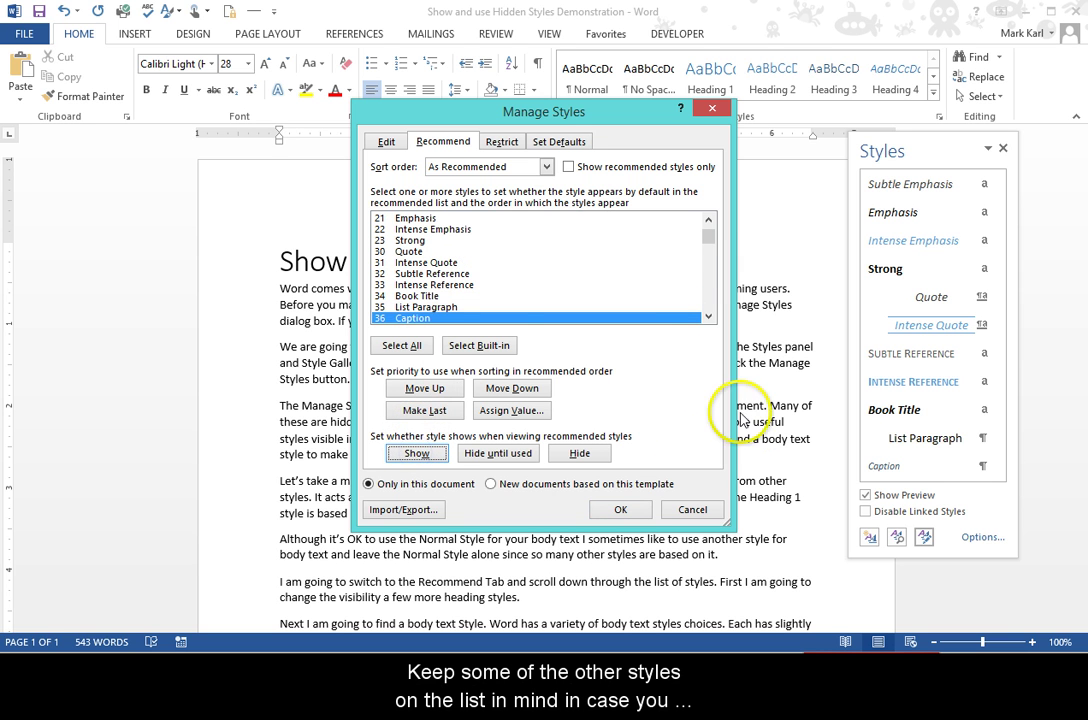
pyautogui.click(708, 316)
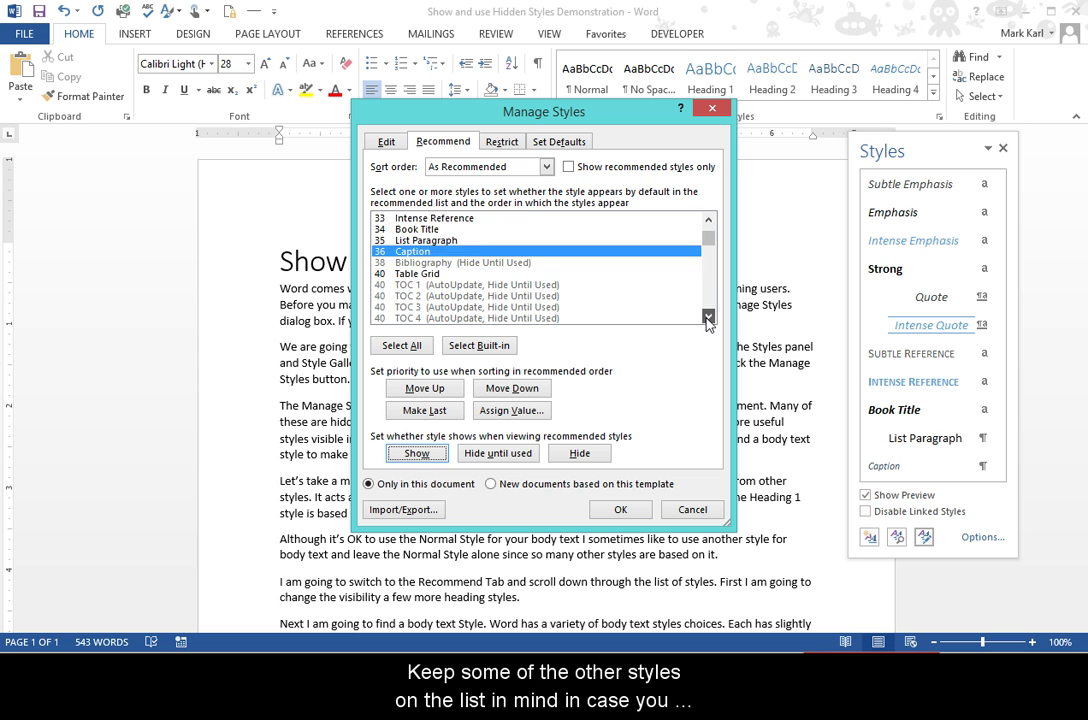
pyautogui.click(708, 316)
pyautogui.click(708, 316)
pyautogui.click(708, 316)
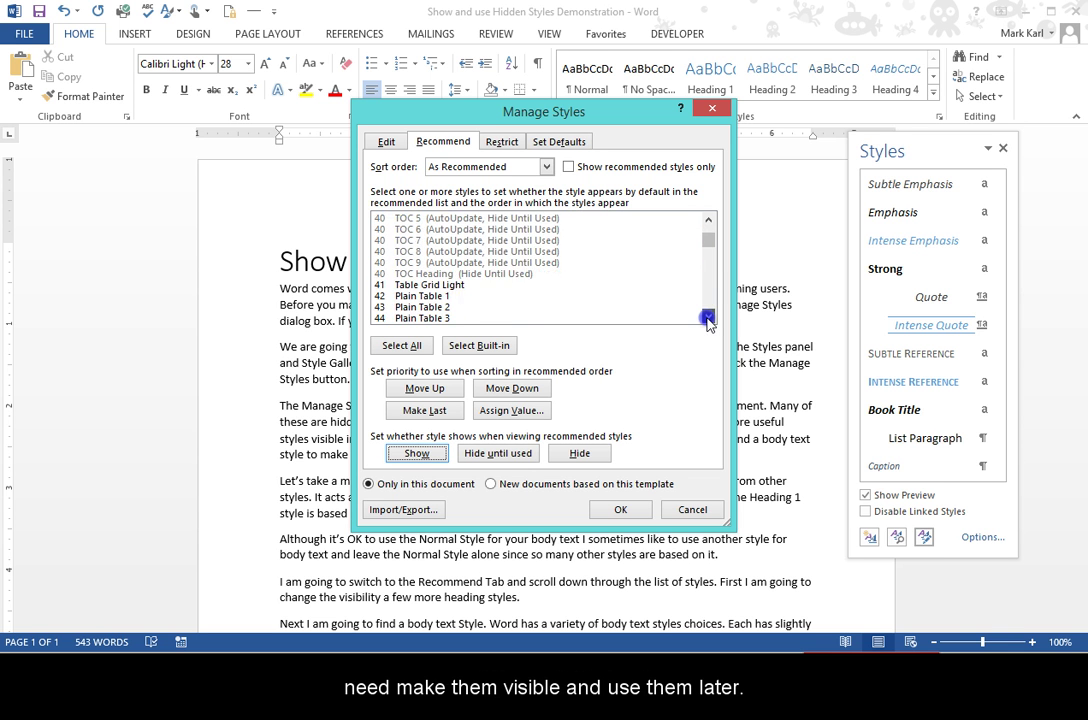
pyautogui.click(708, 316)
pyautogui.click(708, 316)
pyautogui.moveTo(709, 244); pyautogui.dragTo(711, 230)
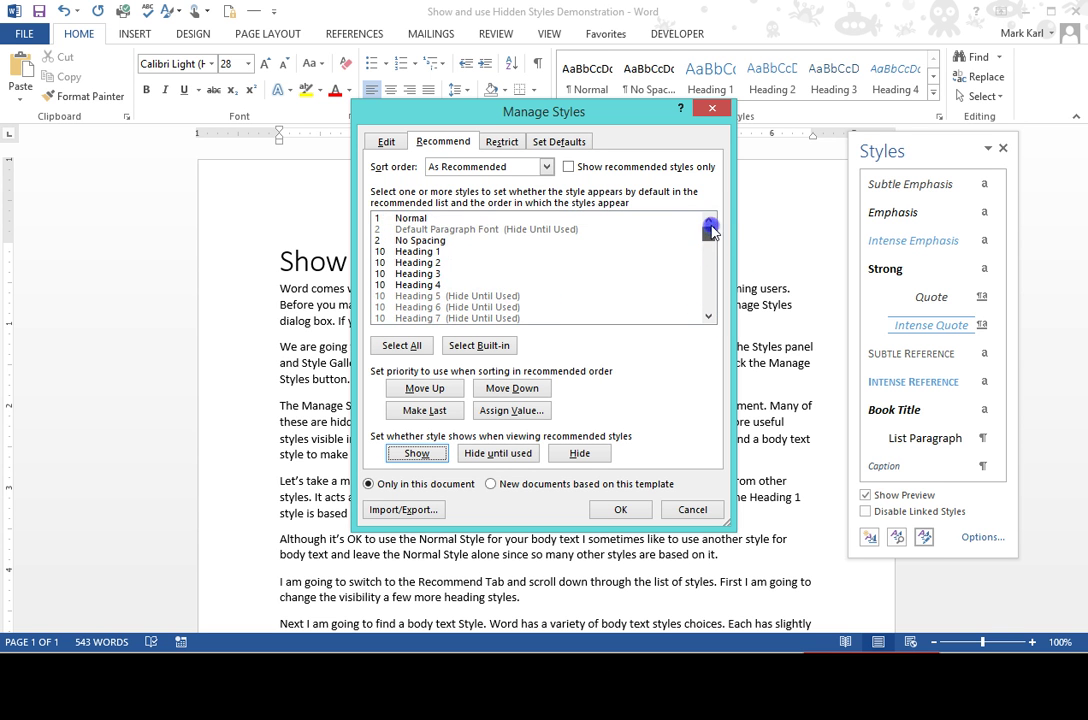
pyautogui.click(420, 307)
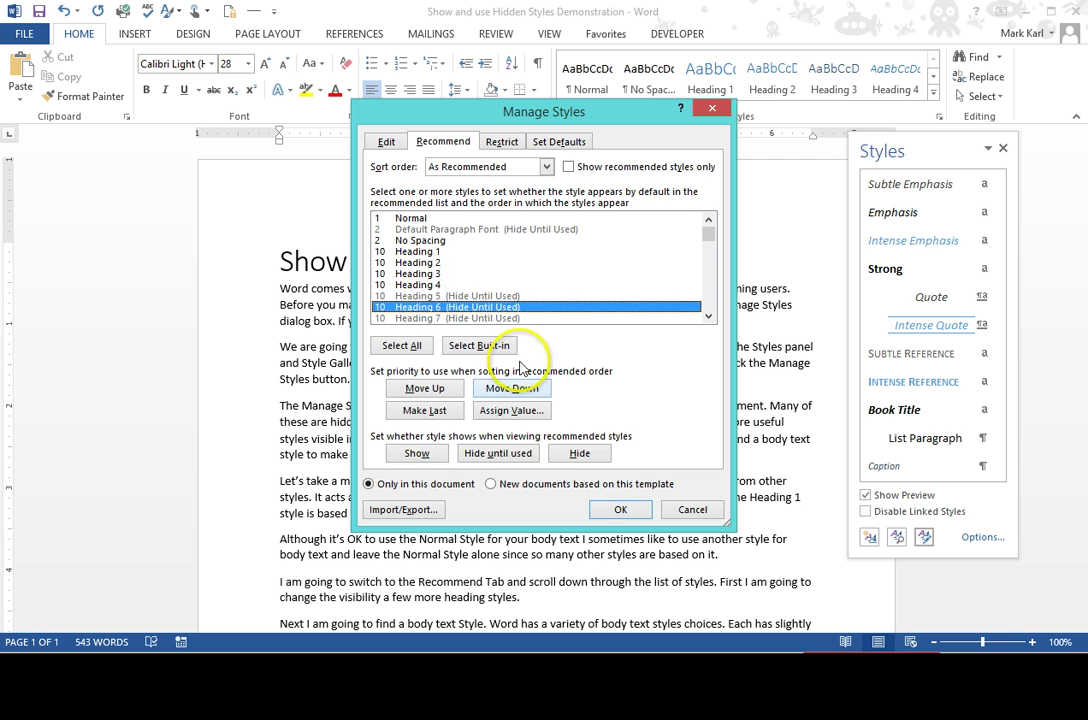
pyautogui.click(620, 509)
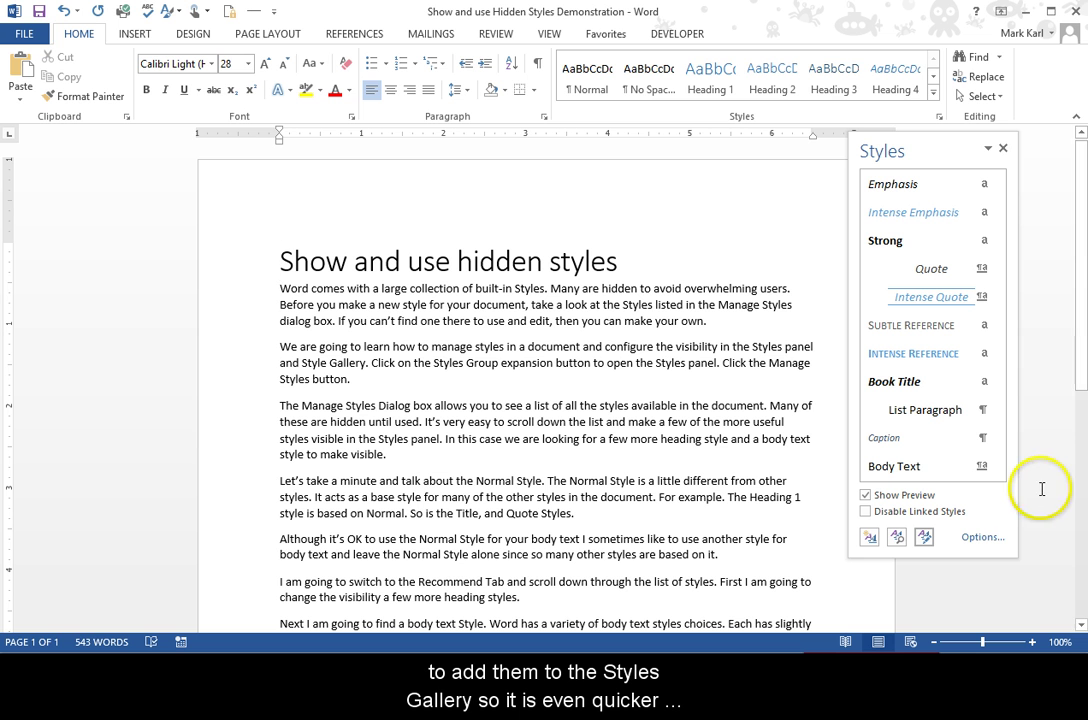
# - Add Body Text to the Style Gallery from its dropdown and close the Styles pane
pyautogui.click(982, 467)
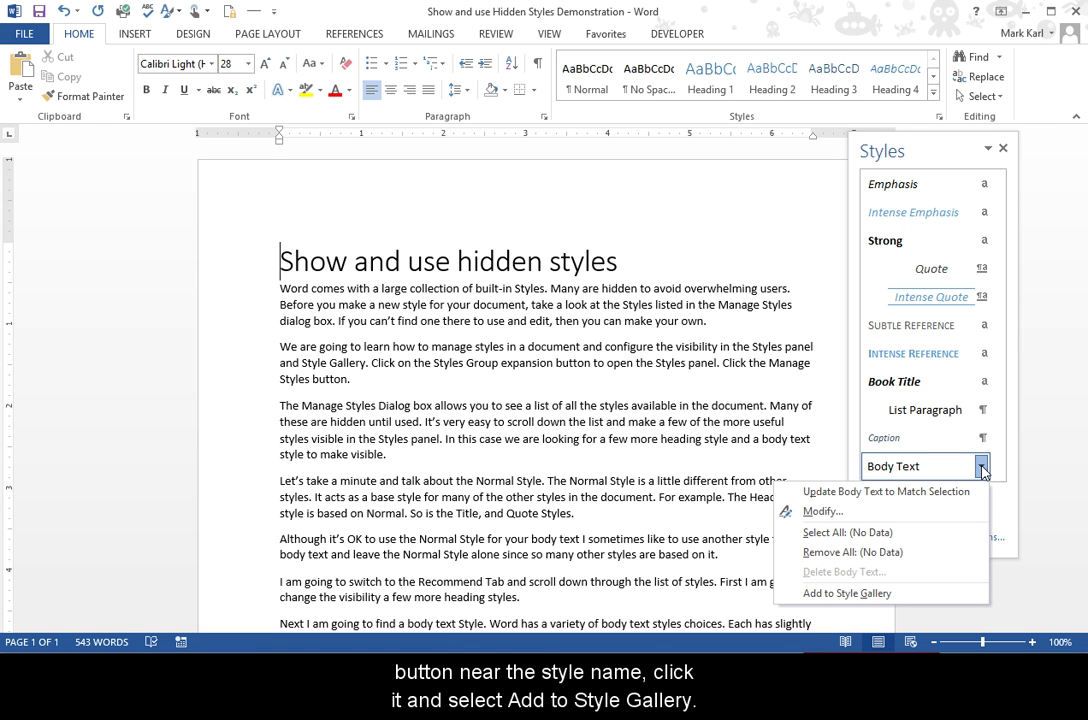
pyautogui.click(842, 593)
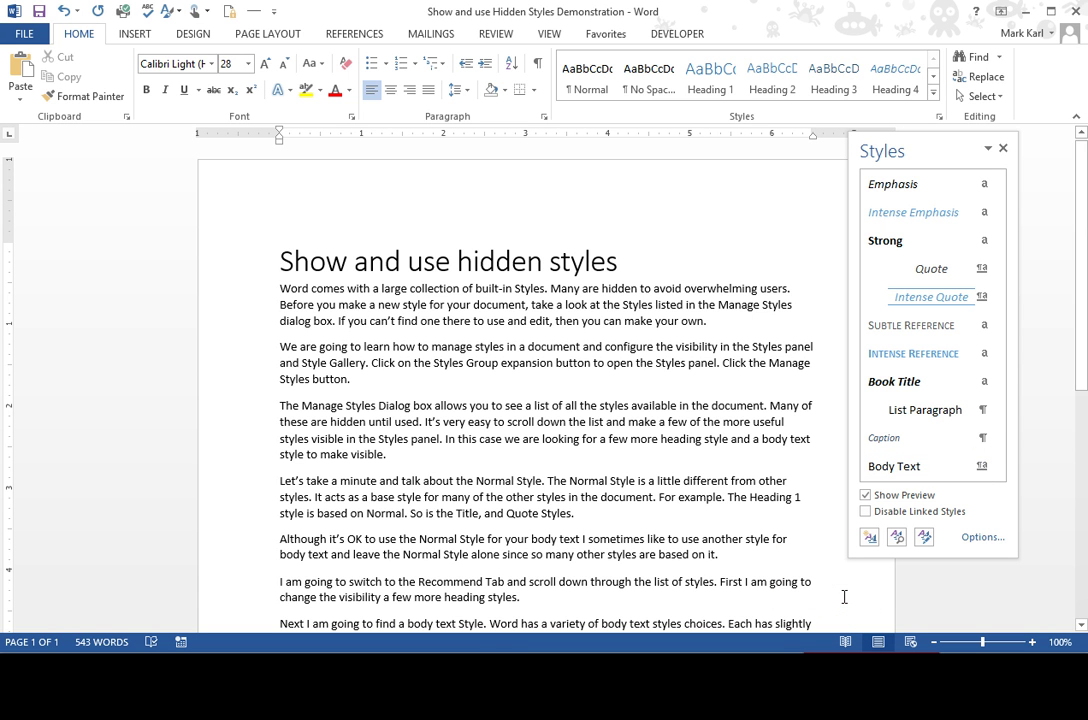
pyautogui.click(1003, 148)
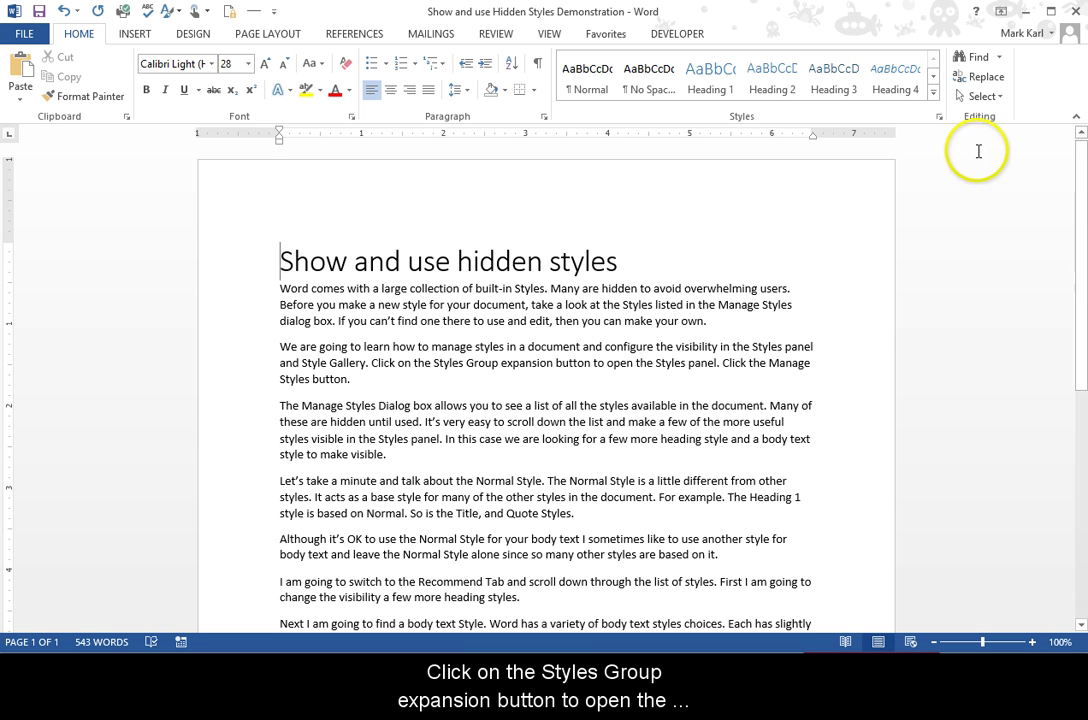
# - Reopen the Styles pane and set its options to show All styles
pyautogui.click(939, 117)
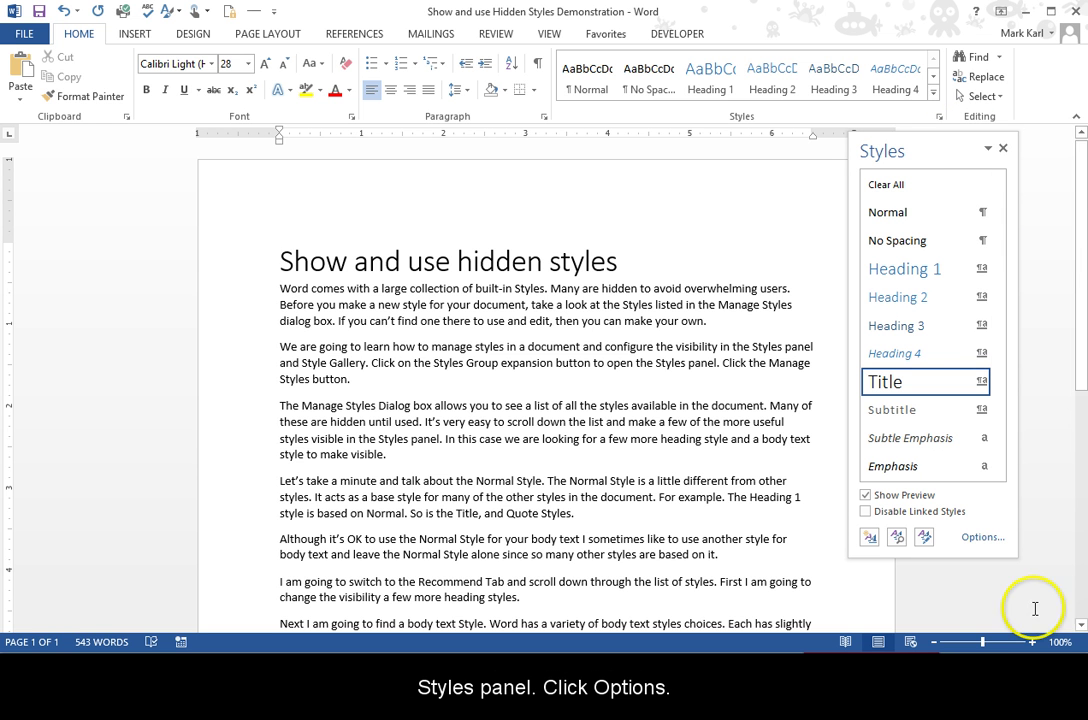
pyautogui.click(977, 542)
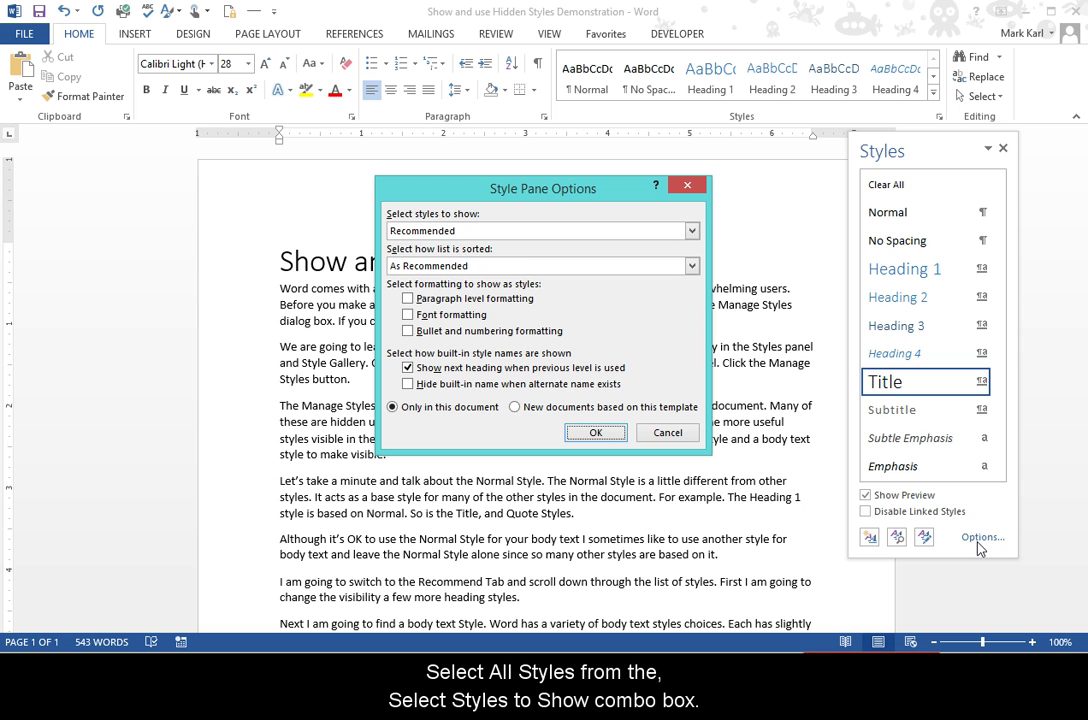
pyautogui.click(691, 231)
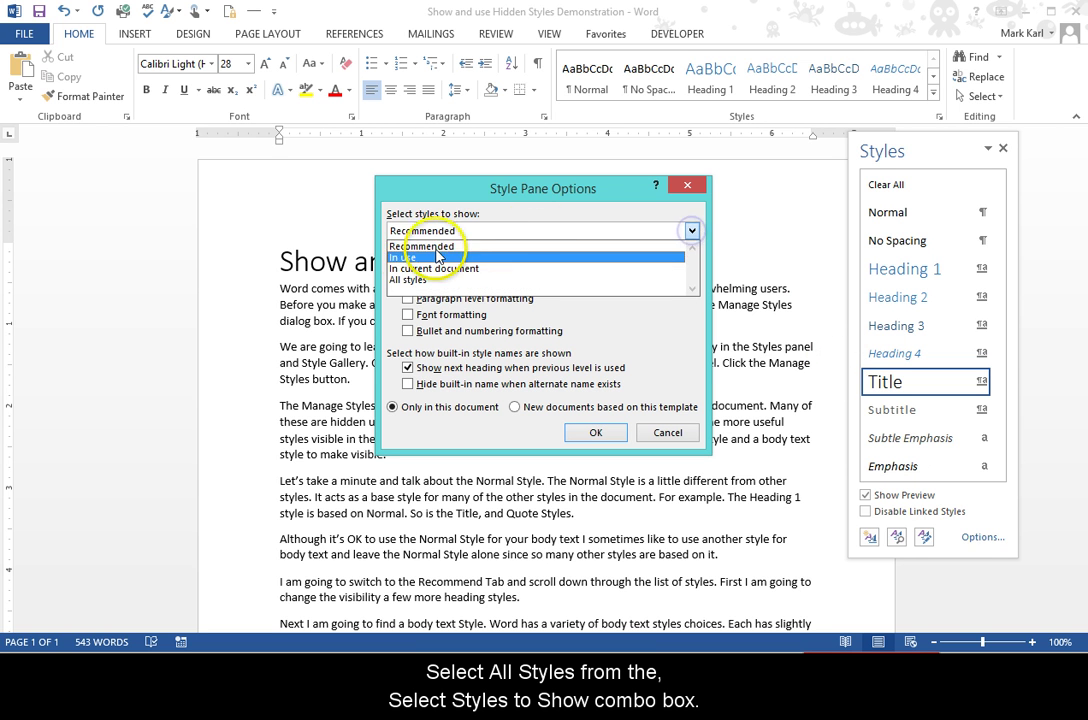
pyautogui.click(413, 283)
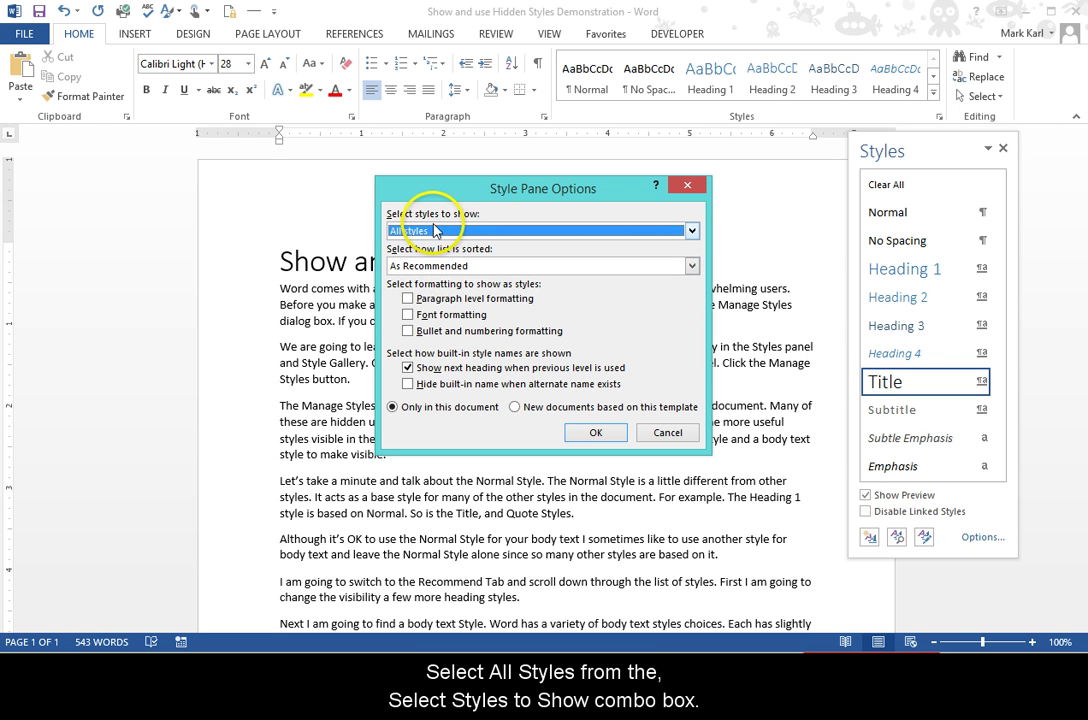
pyautogui.click(595, 432)
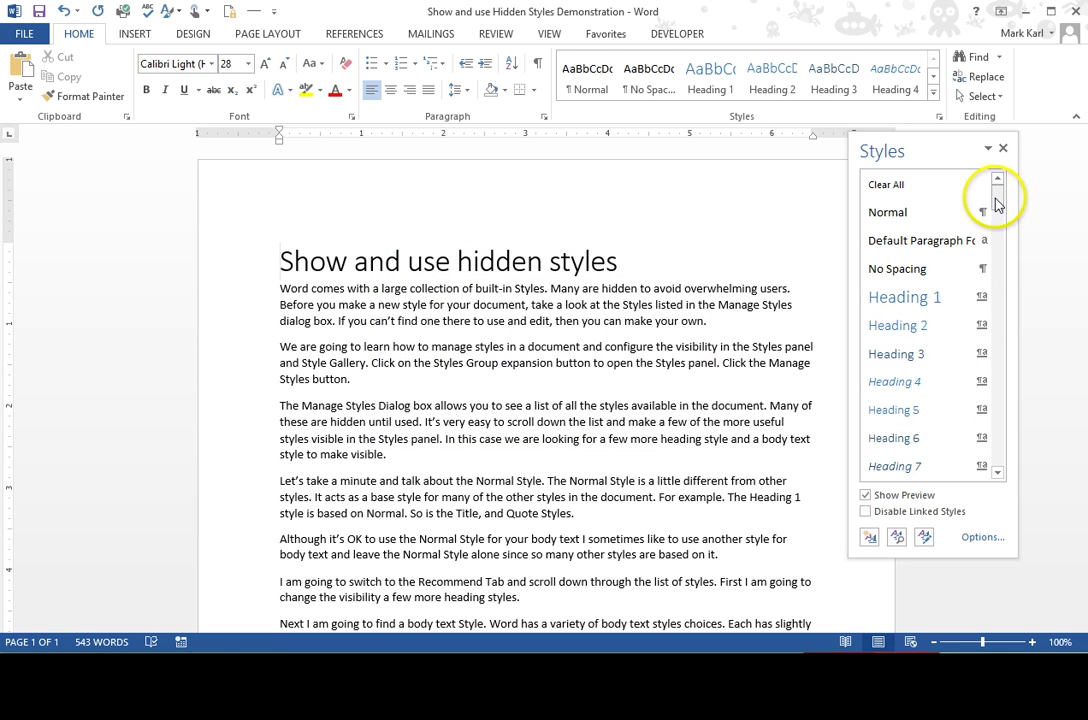
pyautogui.moveTo(999, 196)
pyautogui.mouseDown()
pyautogui.moveTo(1006, 410)
pyautogui.moveTo(993, 466)
pyautogui.moveTo(990, 175)
pyautogui.mouseUp()
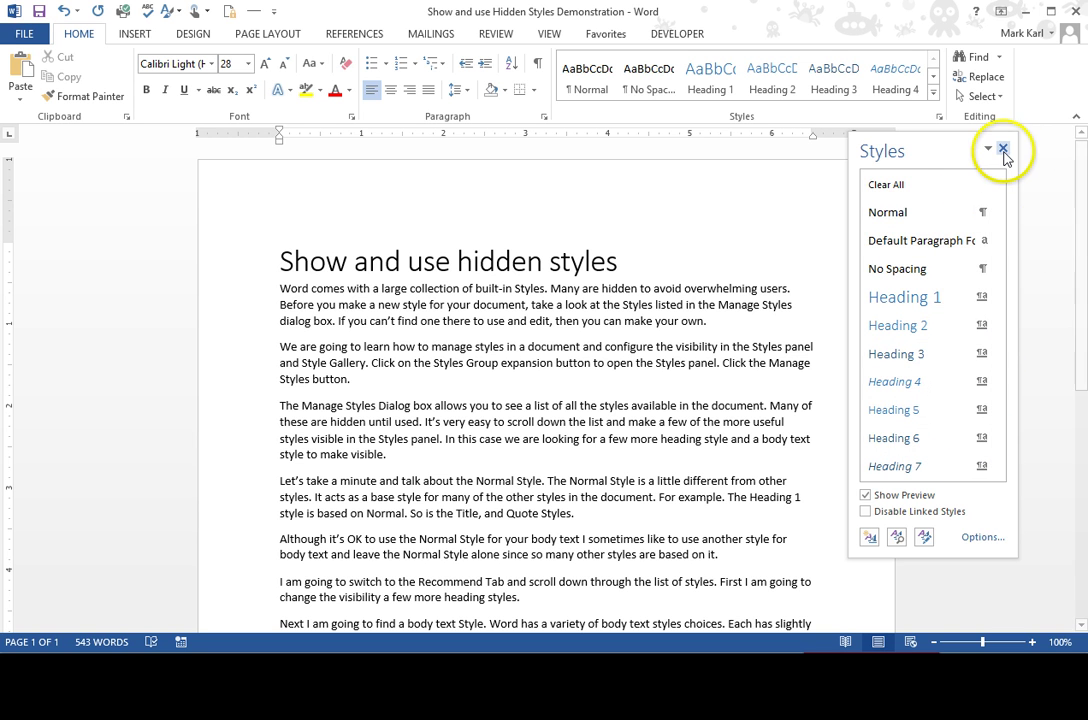
# - Close the Styles pane that now lists all styles
pyautogui.click(1002, 148)
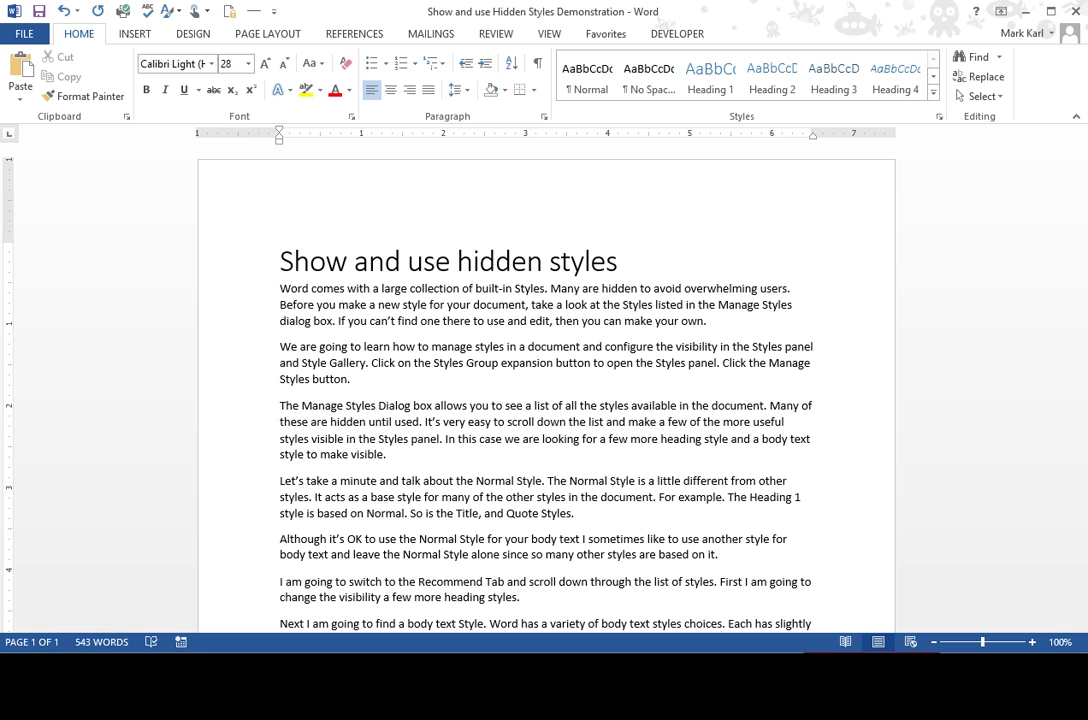